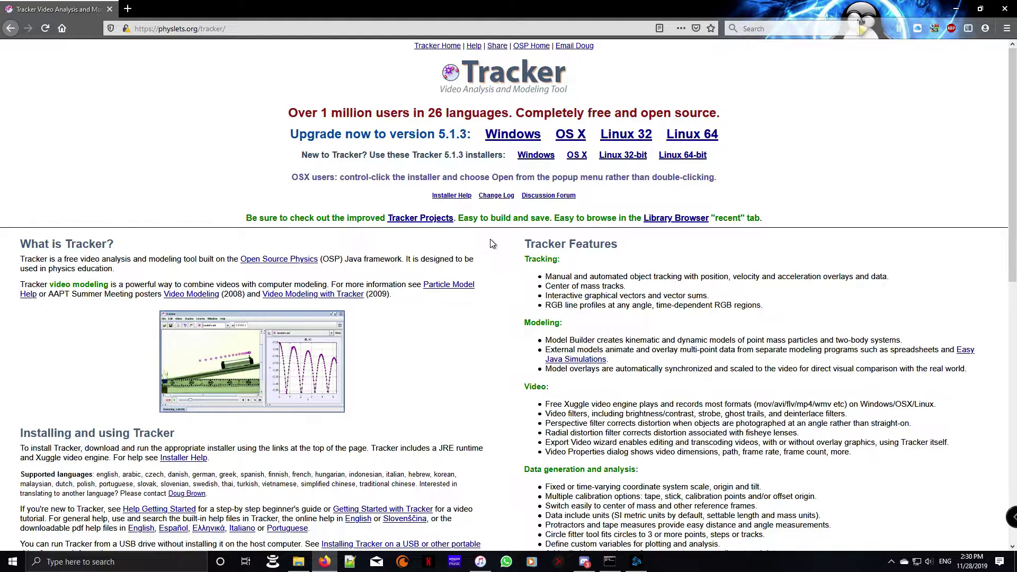
# - Bring up the download of the Tracker 5.1.3 Windows installer for new users and dismiss it without saving
pyautogui.moveTo(257, 31); pyautogui.dragTo(137, 29)
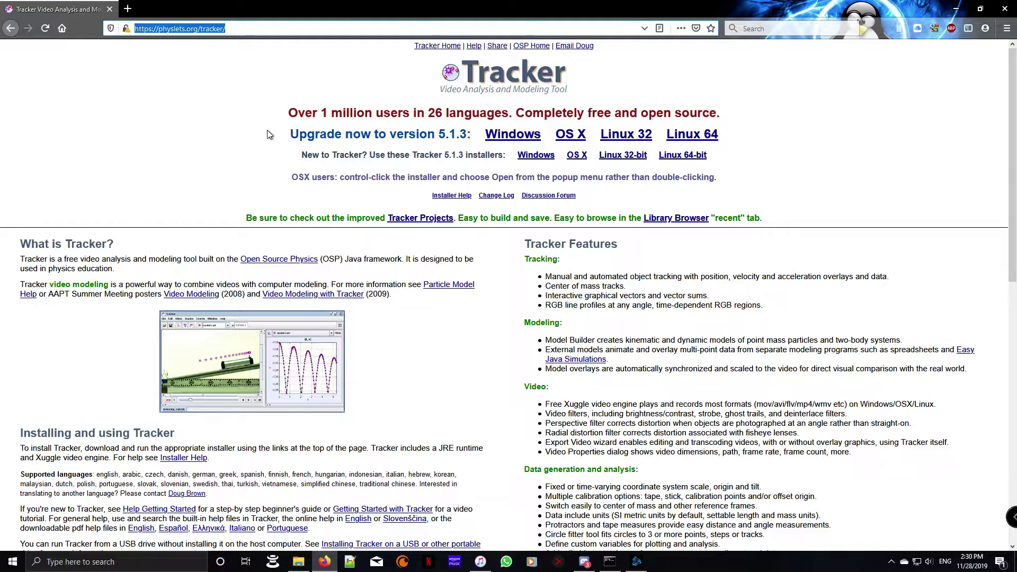
pyautogui.click(419, 215)
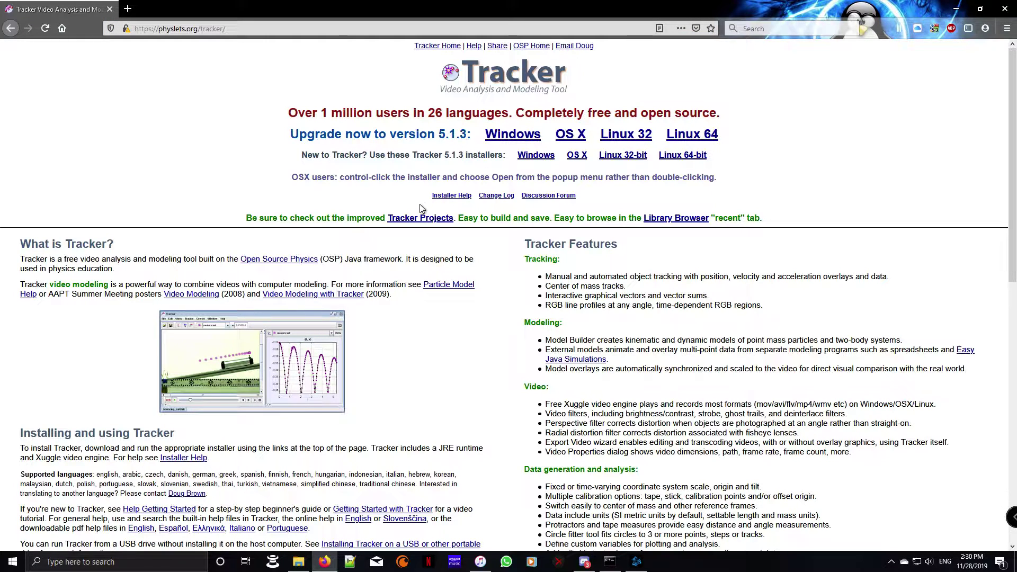
pyautogui.click(536, 155)
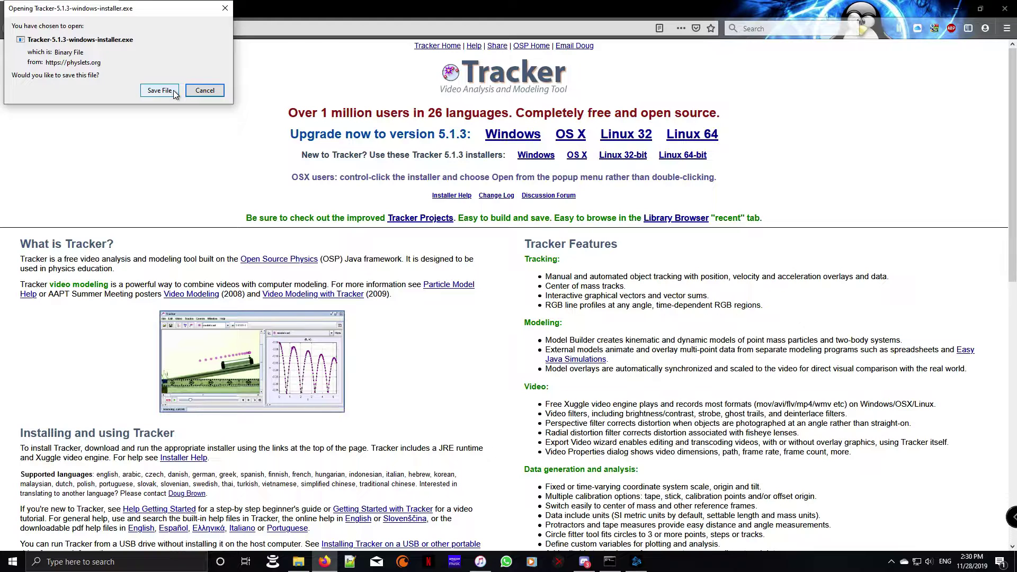
pyautogui.click(205, 90)
# - Launch the installed Tracker application and maximize its window
pyautogui.click(117, 561)
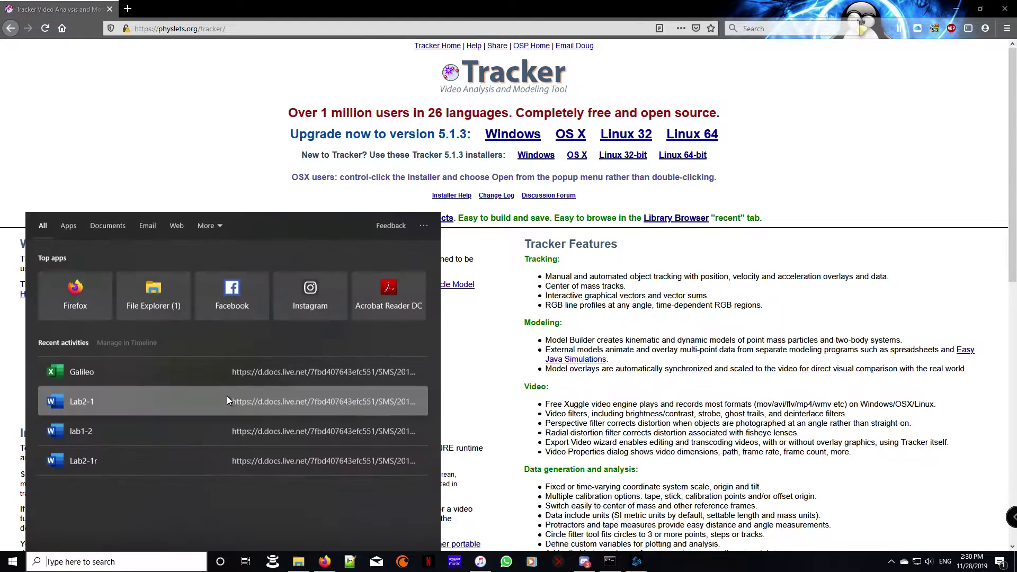
pyautogui.write('tracker')
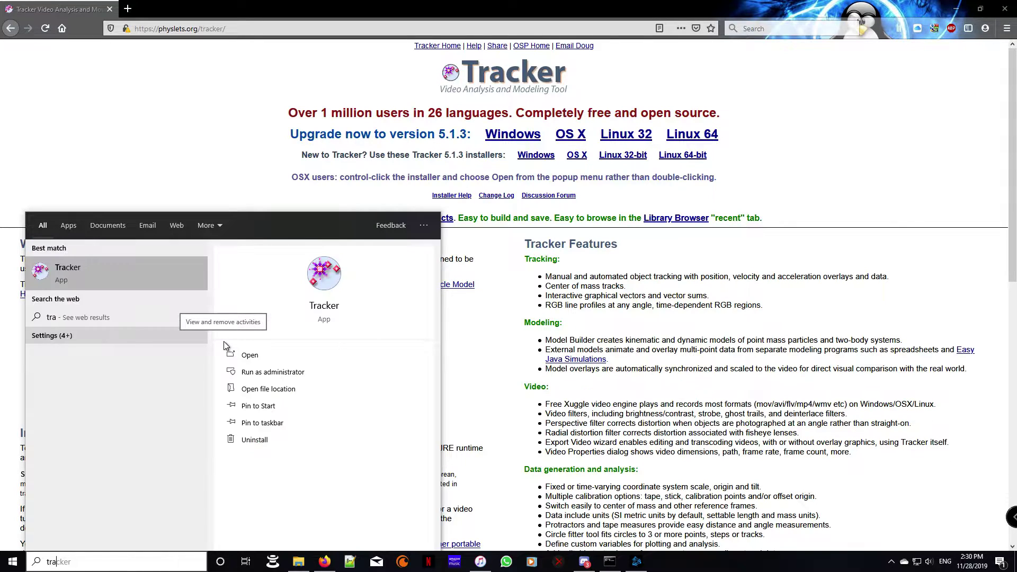
pyautogui.click(126, 262)
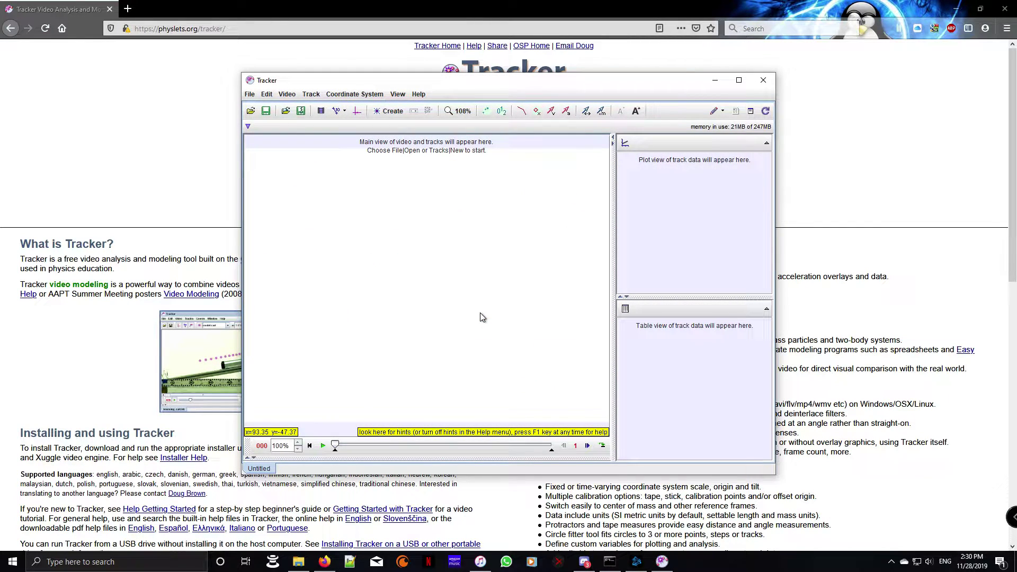
pyautogui.click(737, 80)
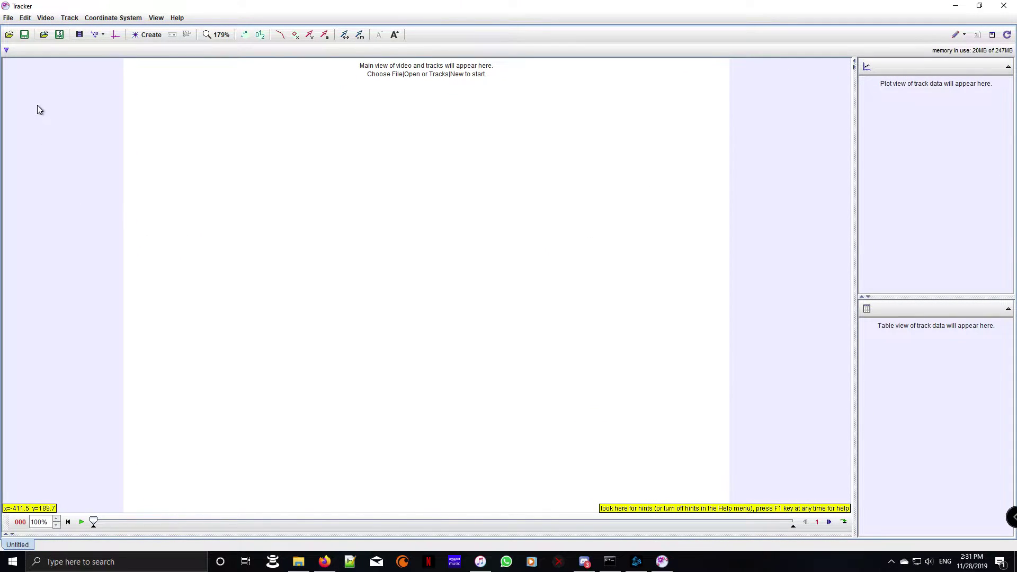
# - Import the video IMG_1769.mp4 from Local Disk 2 (E:), sorting the files by newest modification date, and dismiss the frame durations notice
pyautogui.click(11, 19)
pyautogui.moveTo(77, 153)
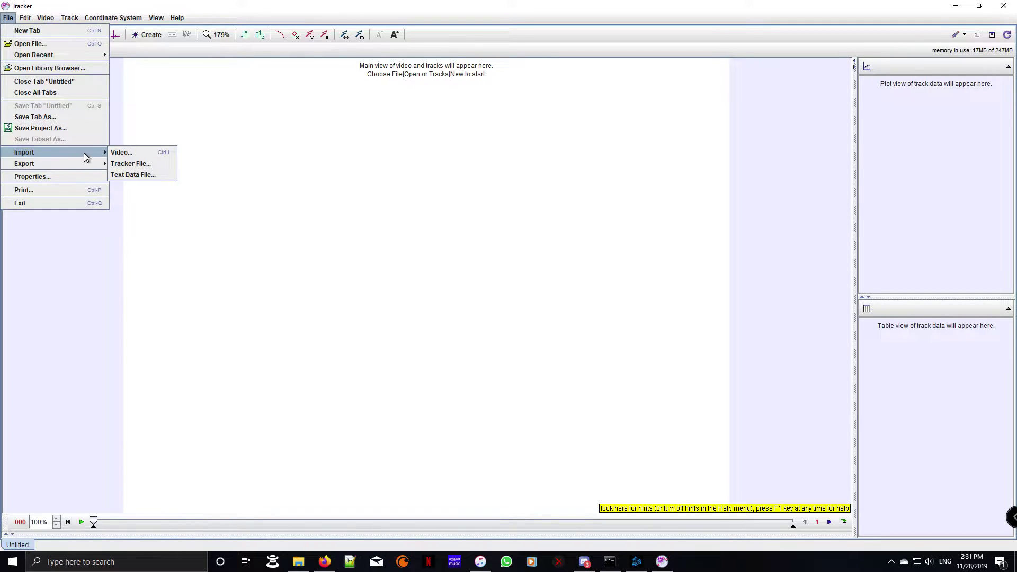
pyautogui.click(134, 153)
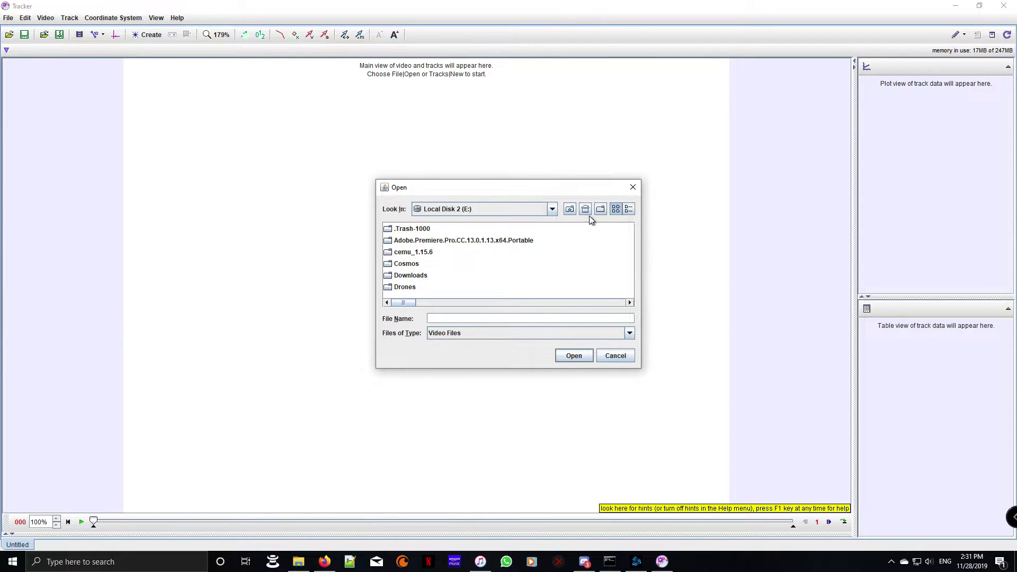
pyautogui.moveTo(413, 305); pyautogui.dragTo(564, 302)
pyautogui.click(628, 209)
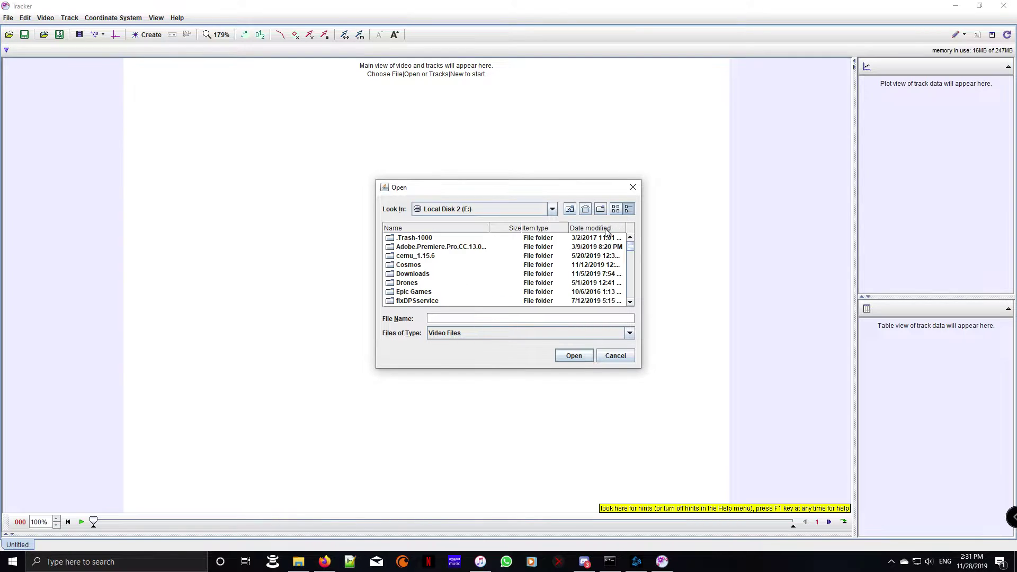
pyautogui.click(587, 229)
pyautogui.click(600, 229)
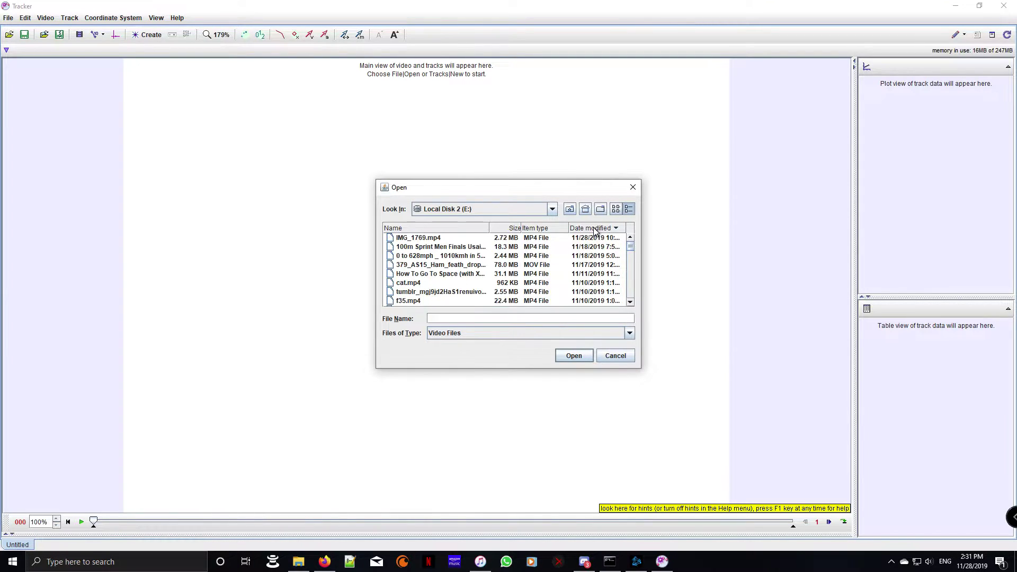
pyautogui.click(422, 237)
pyautogui.click(574, 355)
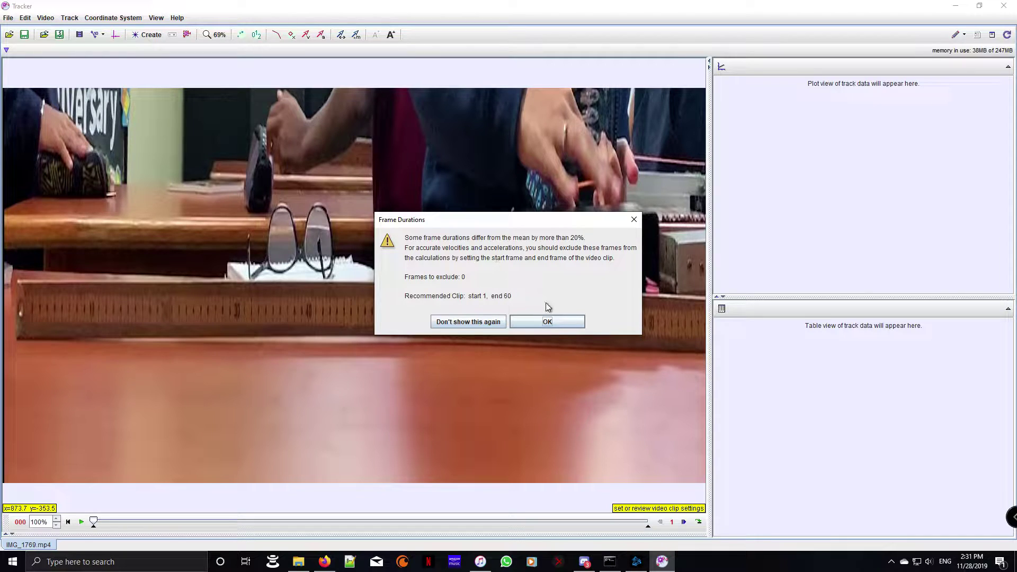
pyautogui.click(557, 321)
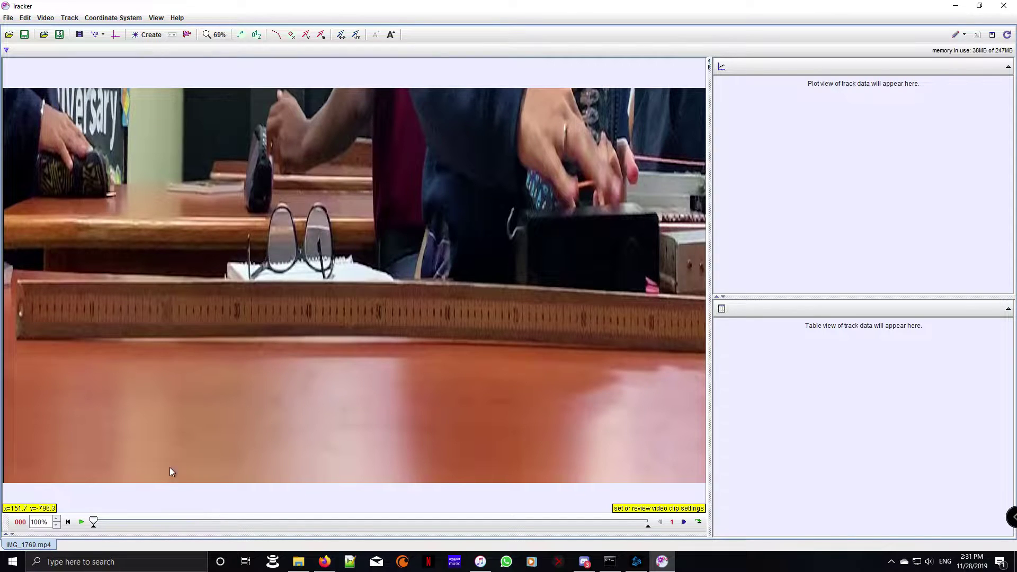
# - Play the imported clip through twice, rewinding to the first frame after each run
pyautogui.click(82, 523)
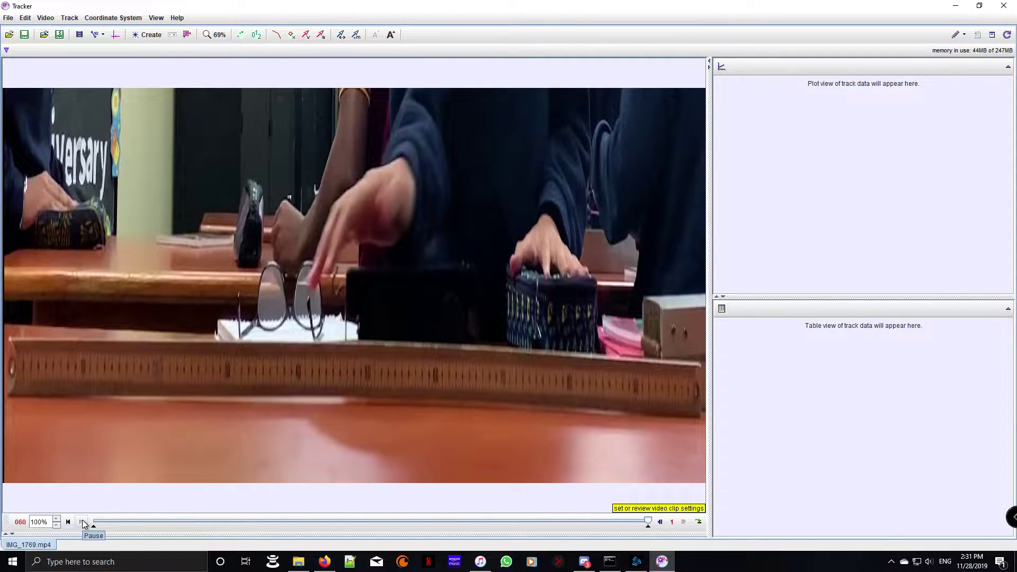
pyautogui.moveTo(648, 522); pyautogui.dragTo(83, 519)
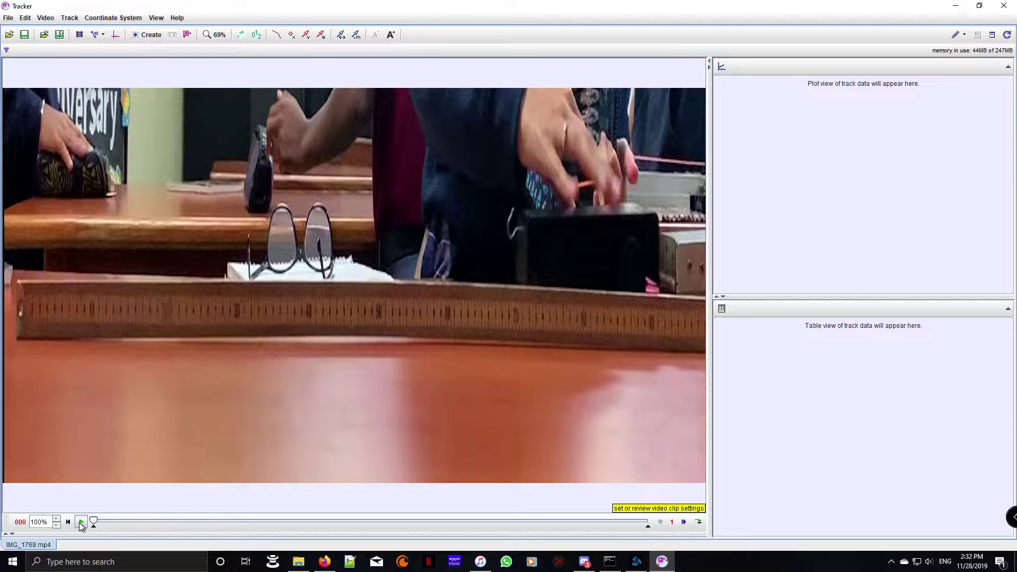
pyautogui.click(81, 522)
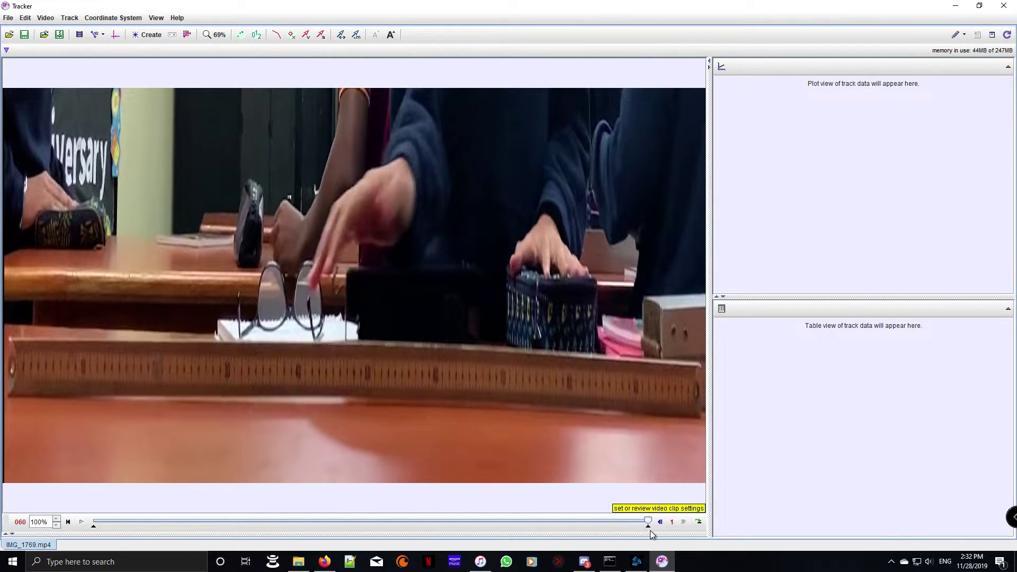
pyautogui.moveTo(648, 523); pyautogui.dragTo(74, 517)
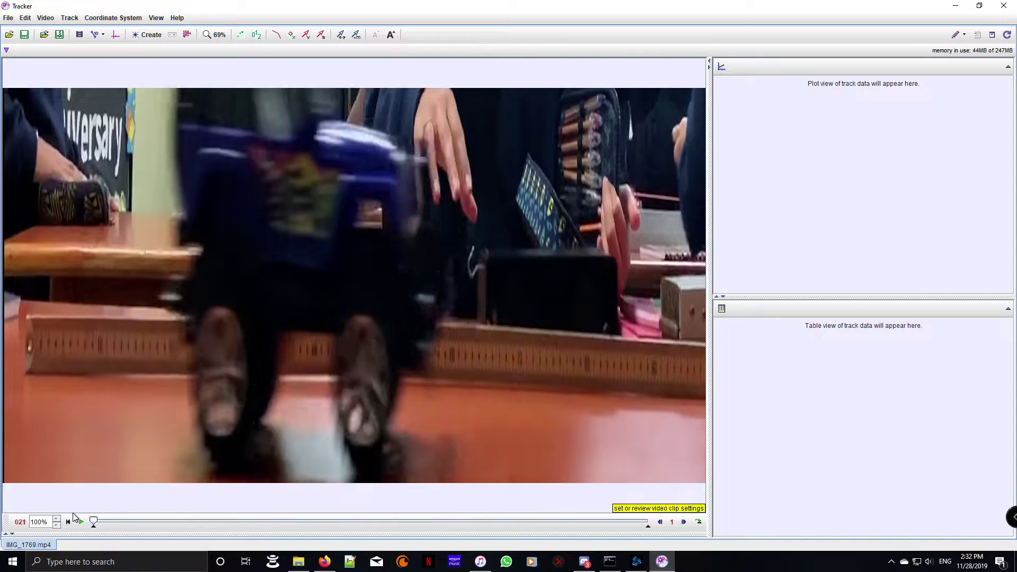
# - Choose a frame step size of 1, play the clip through once more and return to frame 0
pyautogui.click(672, 523)
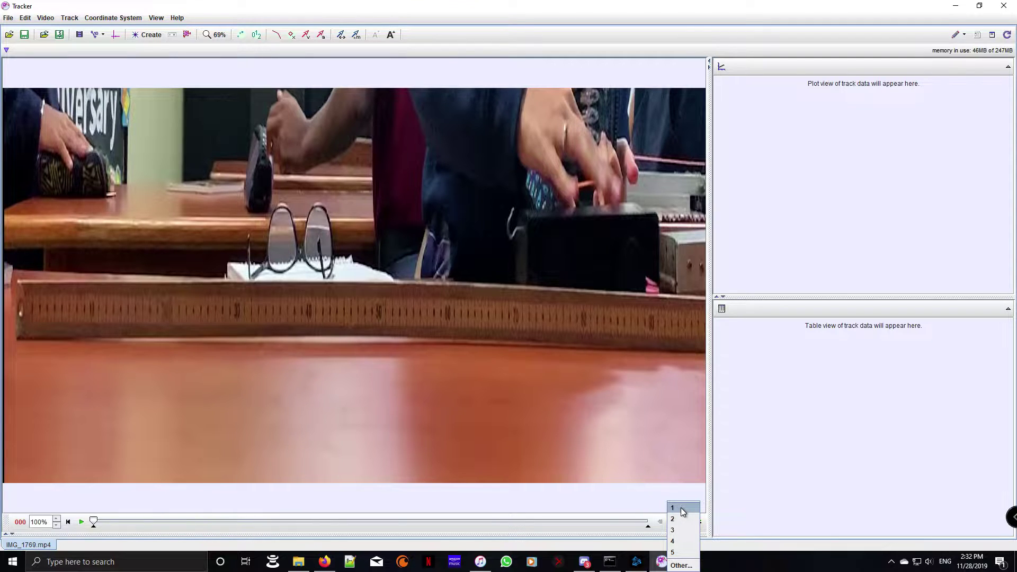
pyautogui.click(683, 508)
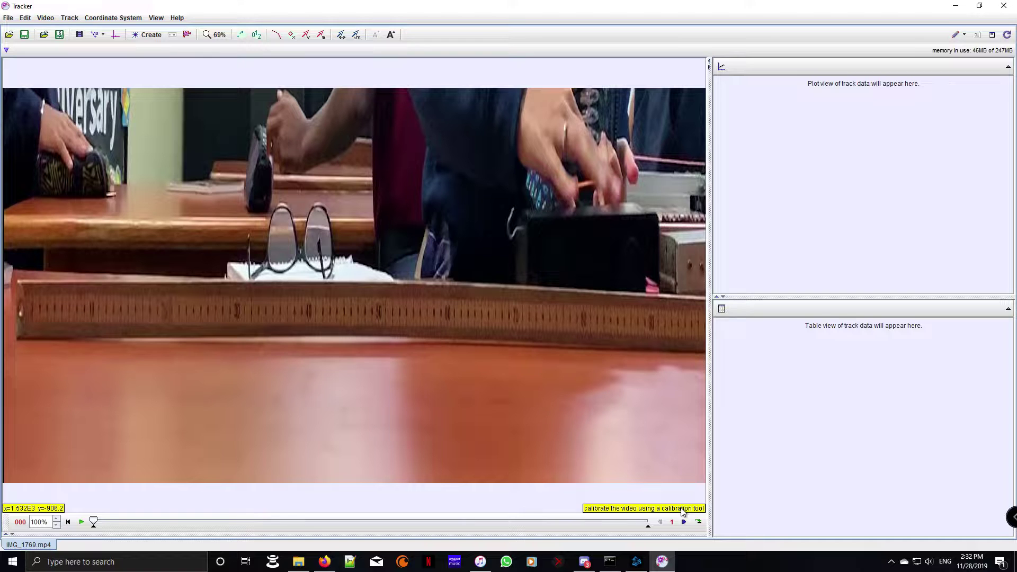
pyautogui.click(82, 522)
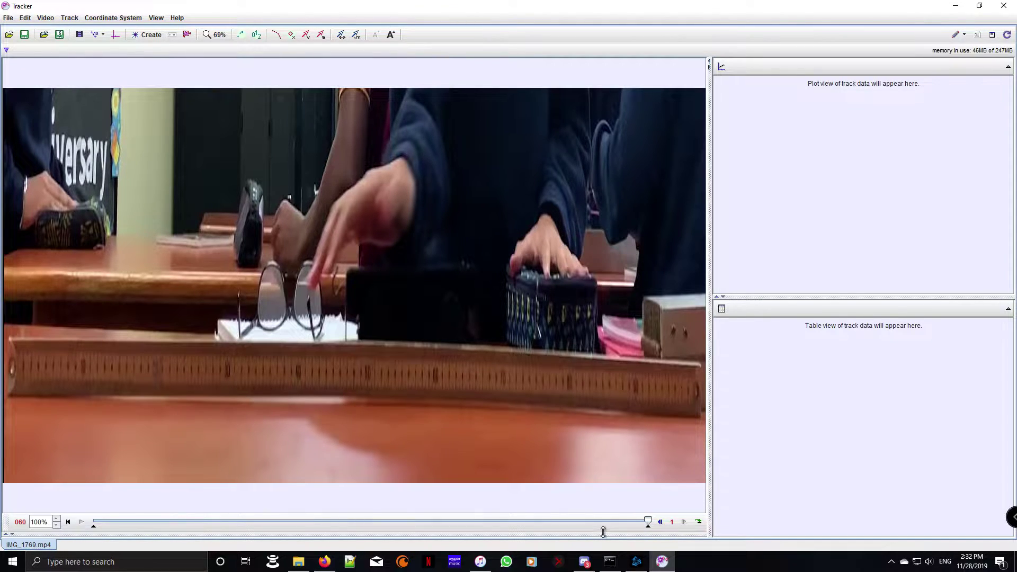
pyautogui.moveTo(648, 522); pyautogui.dragTo(87, 524)
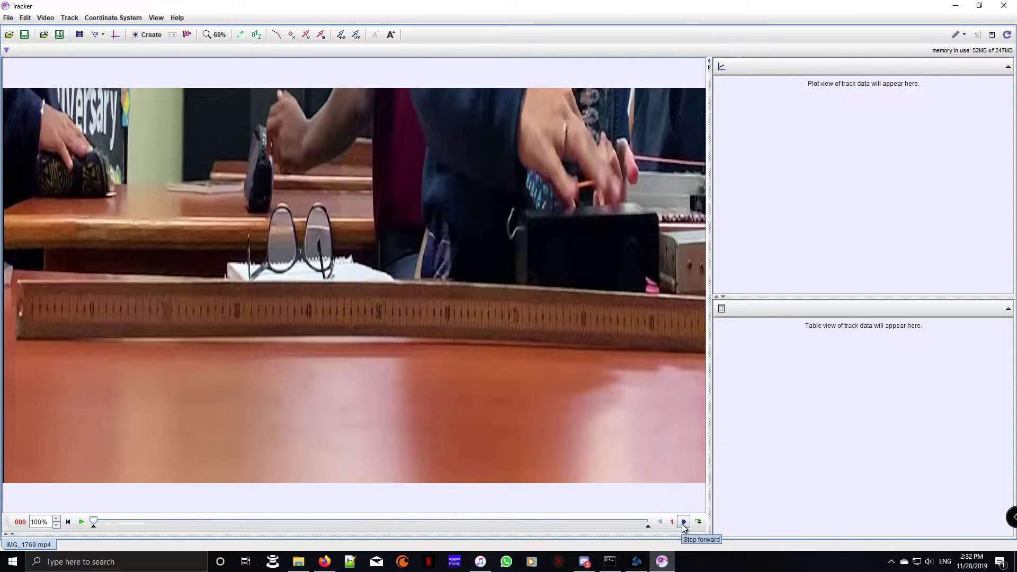
# - Step forward through the clip one frame at a time until the toy truck has passed the ruler, and rewind to frame 0
pyautogui.click(683, 522)
pyautogui.click(683, 522)
pyautogui.click(684, 522)
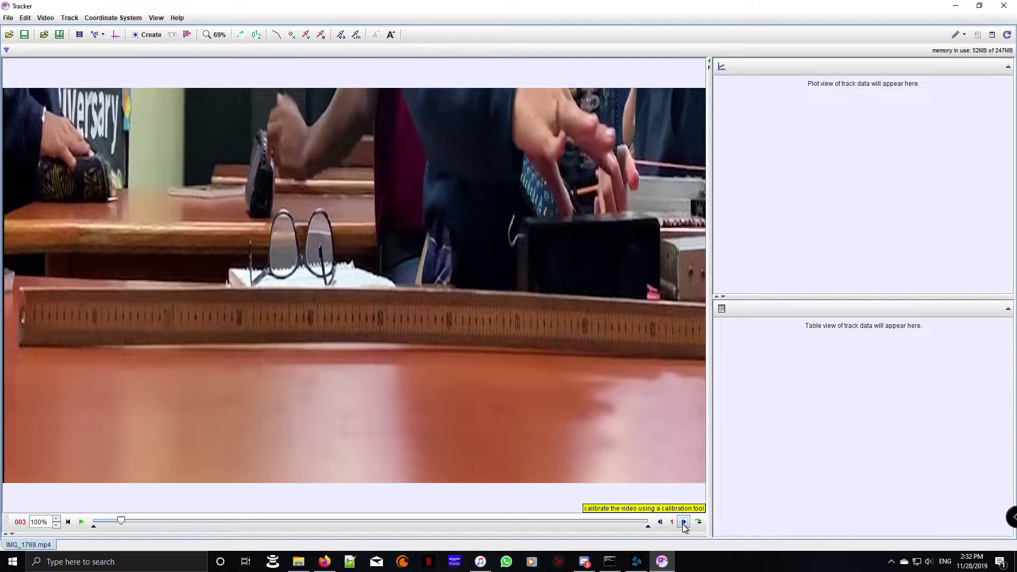
pyautogui.click(683, 522)
pyautogui.click(684, 522)
pyautogui.click(684, 523)
pyautogui.click(684, 522)
pyautogui.click(684, 522)
pyautogui.click(684, 522)
pyautogui.click(683, 522)
pyautogui.click(683, 523)
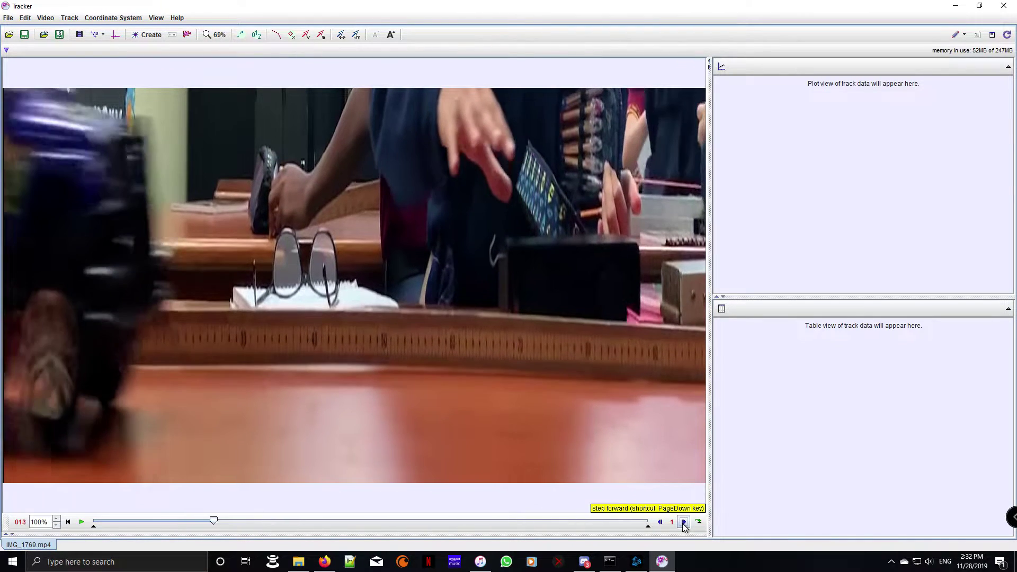
pyautogui.click(683, 522)
pyautogui.click(683, 522)
pyautogui.click(683, 522)
pyautogui.click(684, 522)
pyautogui.click(684, 522)
pyautogui.click(684, 522)
pyautogui.click(683, 522)
pyautogui.click(683, 522)
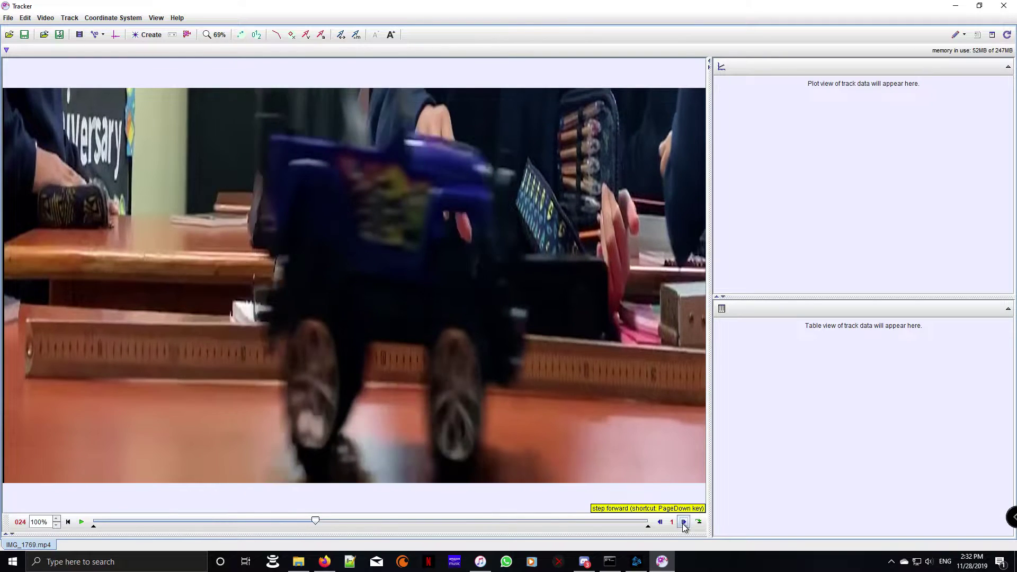
pyautogui.click(683, 522)
pyautogui.click(684, 522)
pyautogui.click(684, 522)
pyautogui.click(683, 522)
pyautogui.click(684, 522)
pyautogui.click(683, 522)
pyautogui.click(683, 522)
pyautogui.click(684, 522)
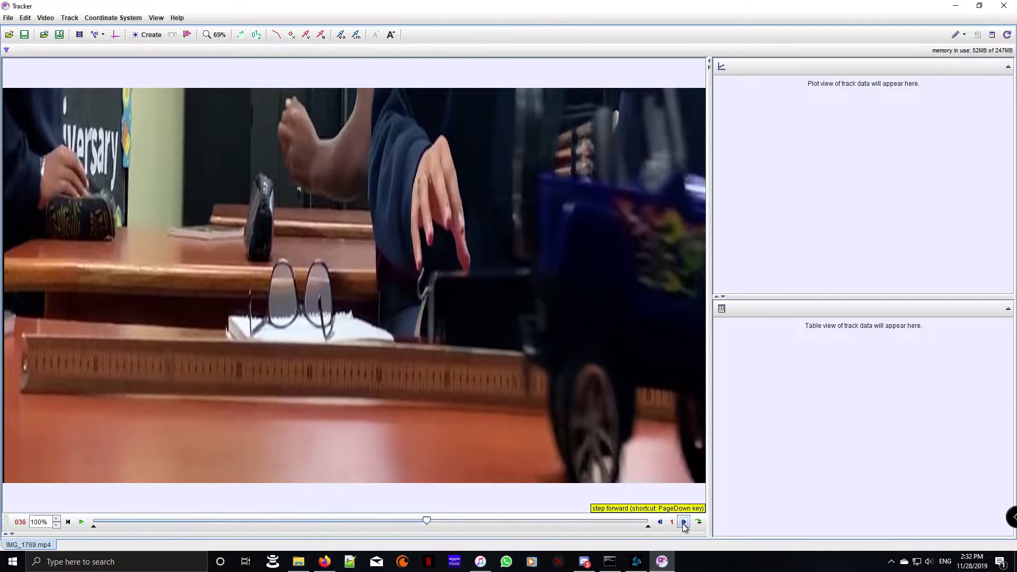
pyautogui.click(684, 522)
pyautogui.click(684, 522)
pyautogui.click(683, 522)
pyautogui.click(684, 522)
pyautogui.click(683, 522)
pyautogui.click(683, 523)
pyautogui.click(683, 522)
pyautogui.click(683, 522)
pyautogui.click(683, 522)
pyautogui.click(684, 522)
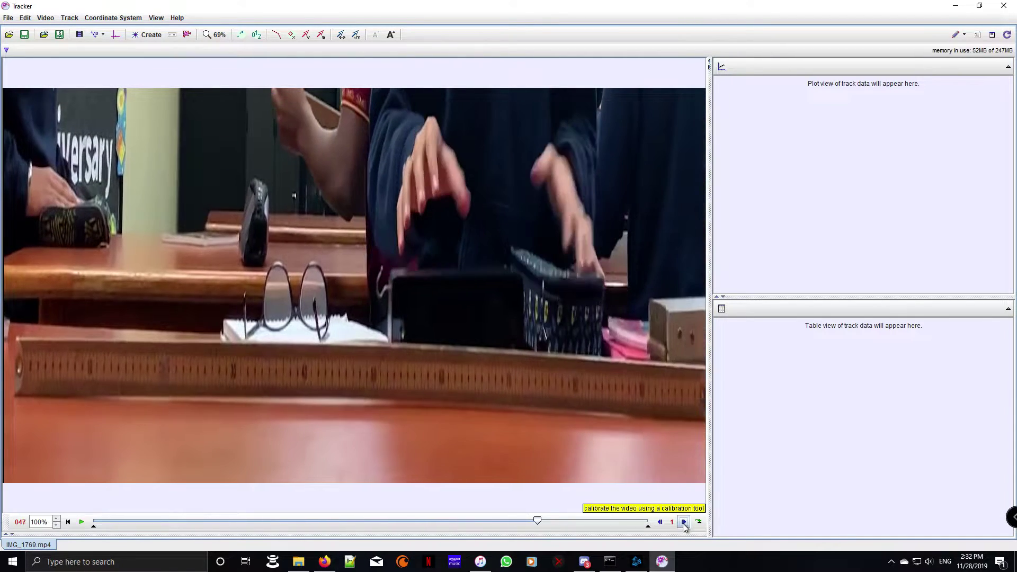
pyautogui.click(683, 522)
pyautogui.moveTo(551, 524); pyautogui.dragTo(77, 517)
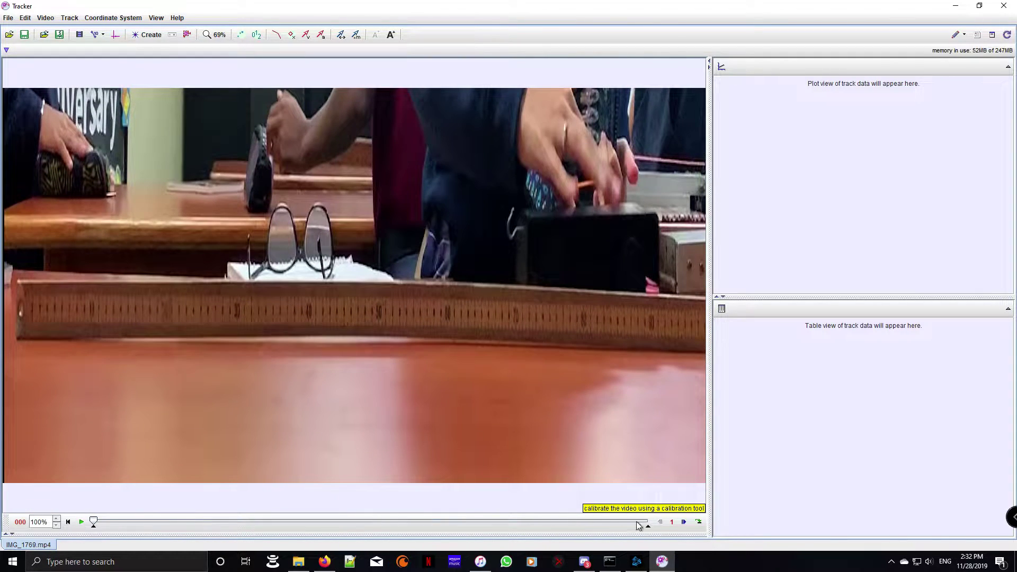
# - Try a step size of 4 by stepping the clip forward and back to frame 0, and set the step size back to 1
pyautogui.click(672, 522)
pyautogui.click(680, 539)
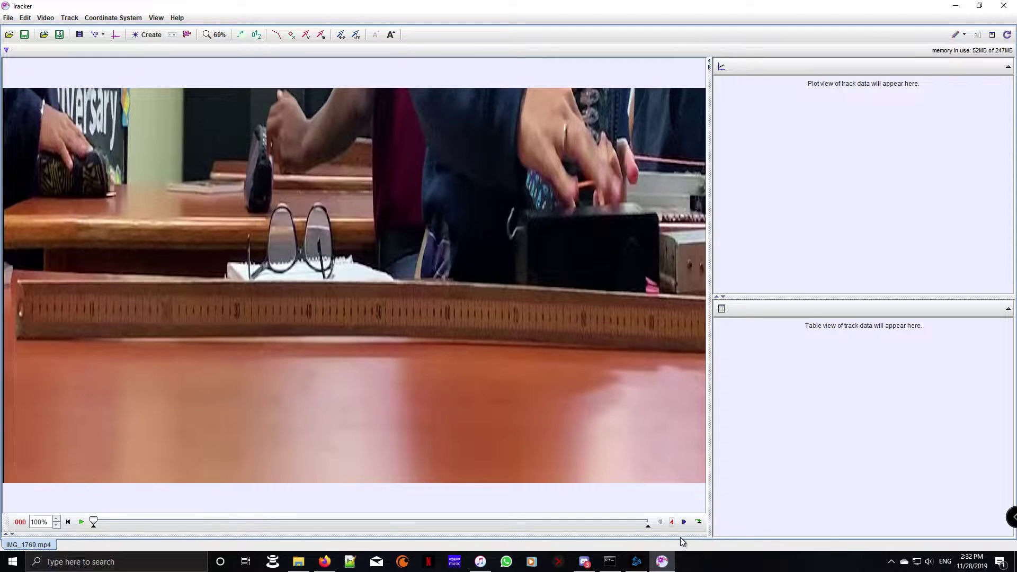
pyautogui.click(684, 522)
pyautogui.click(683, 522)
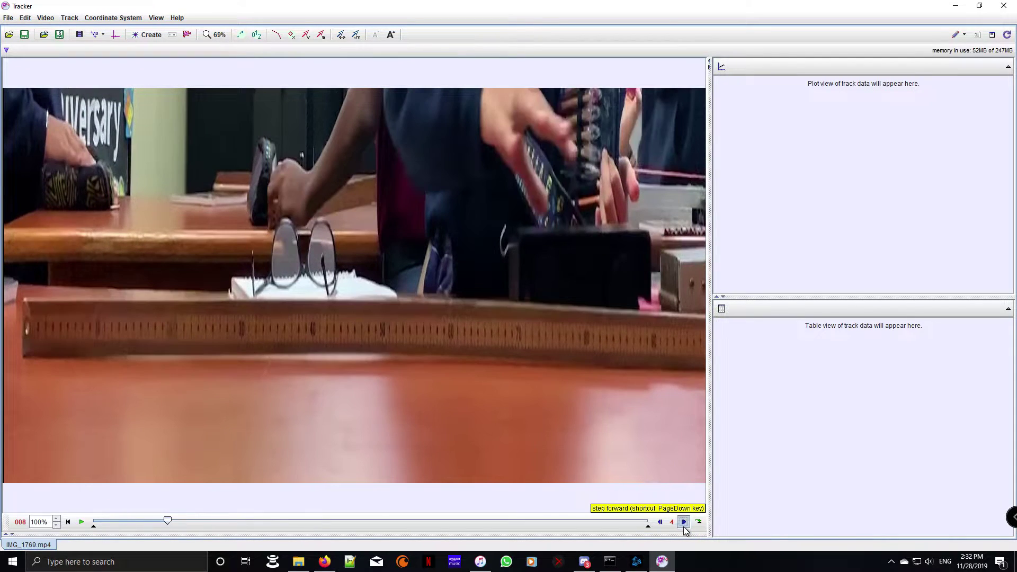
pyautogui.click(683, 522)
pyautogui.click(684, 522)
pyautogui.click(683, 522)
pyautogui.click(684, 522)
pyautogui.click(684, 522)
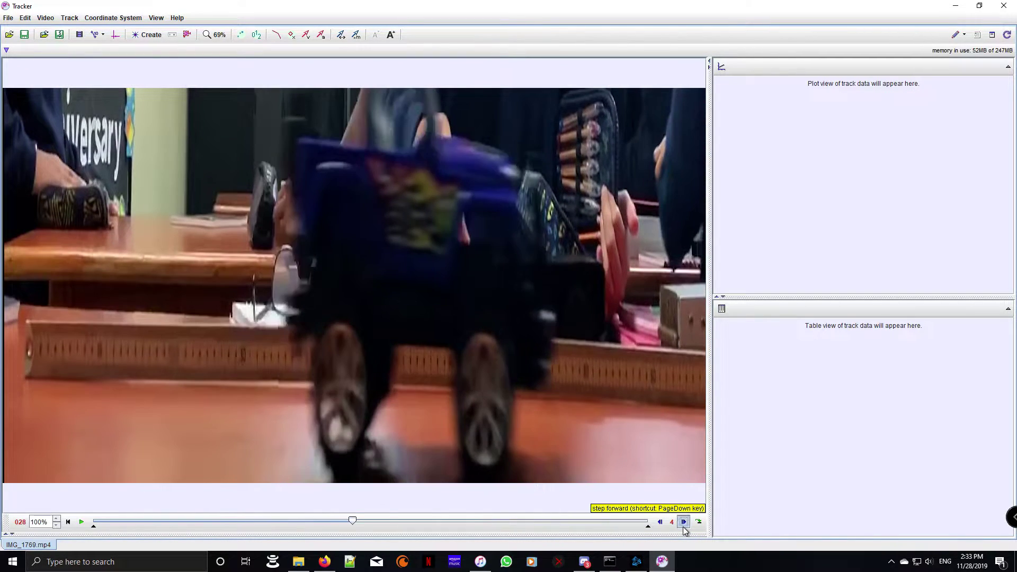
pyautogui.click(684, 522)
pyautogui.click(684, 522)
pyautogui.click(660, 522)
pyautogui.click(660, 522)
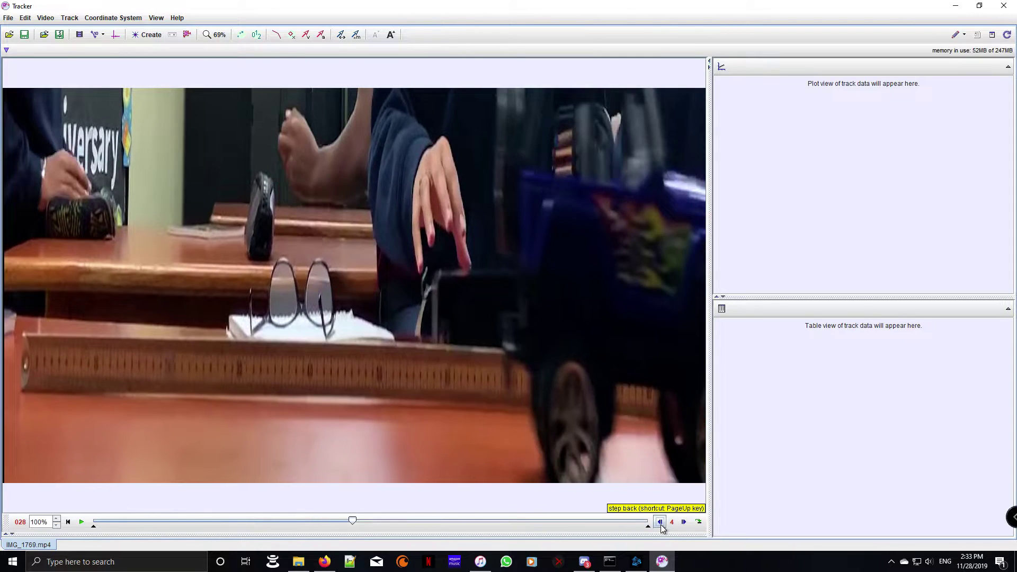
pyautogui.click(660, 522)
pyautogui.click(660, 522)
pyautogui.click(660, 522)
pyautogui.click(660, 522)
pyautogui.click(660, 522)
pyautogui.click(659, 522)
pyautogui.click(660, 522)
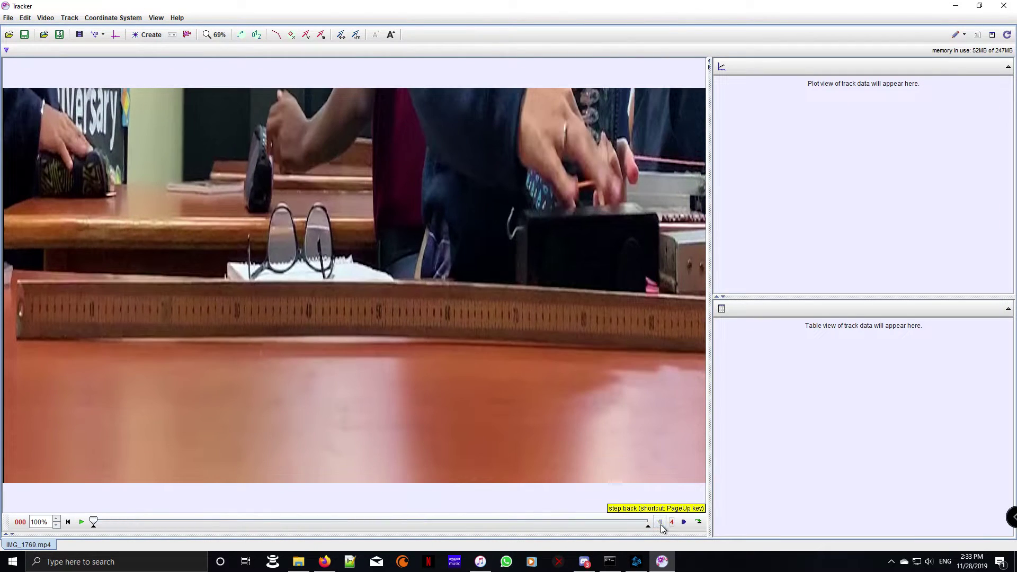
pyautogui.click(671, 523)
pyautogui.click(673, 507)
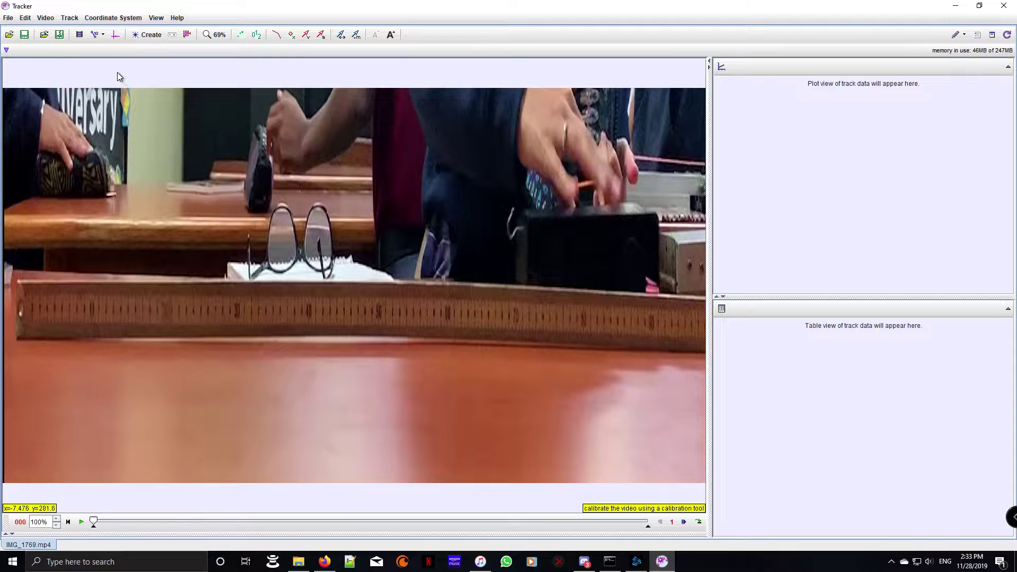
# - Add a calibration stick along the full visible ruler, starting at its end hole, and set its length to 1 m
pyautogui.click(103, 35)
pyautogui.moveTo(99, 49)
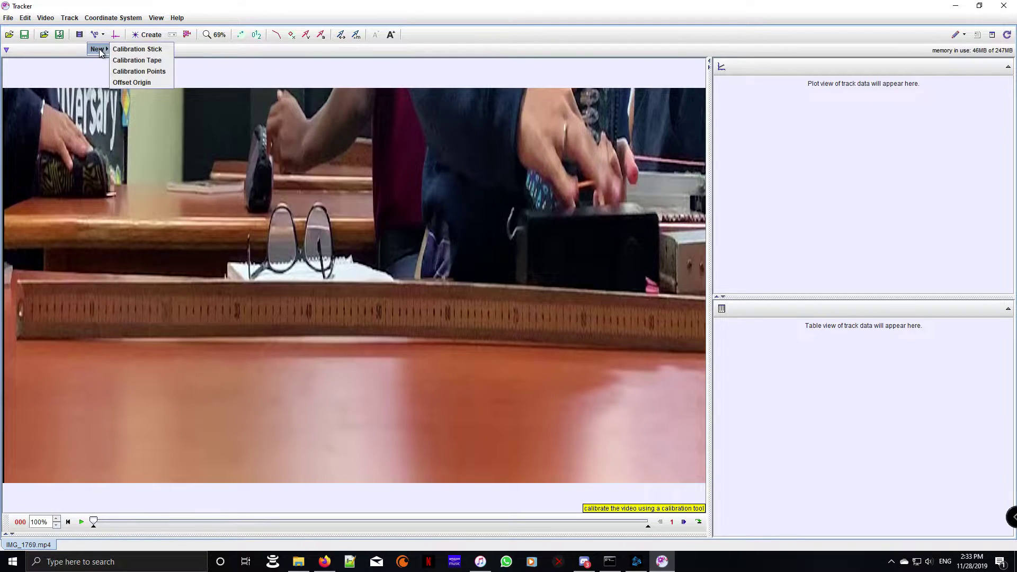
pyautogui.click(137, 48)
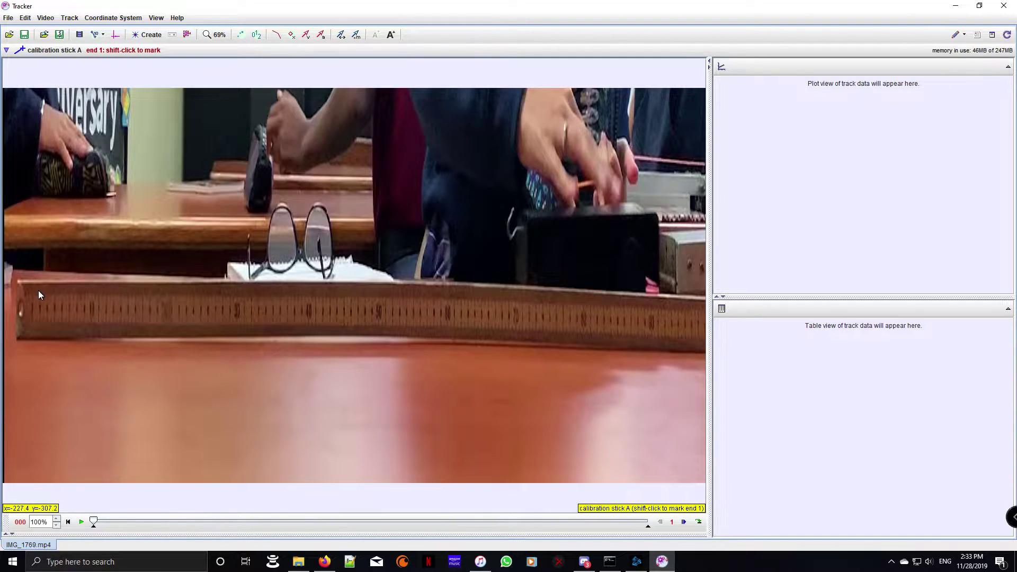
pyautogui.keyDown('shift'); pyautogui.click(19, 311); pyautogui.keyUp('shift')
pyautogui.keyDown('shift'); pyautogui.click(704, 324); pyautogui.keyUp('shift')
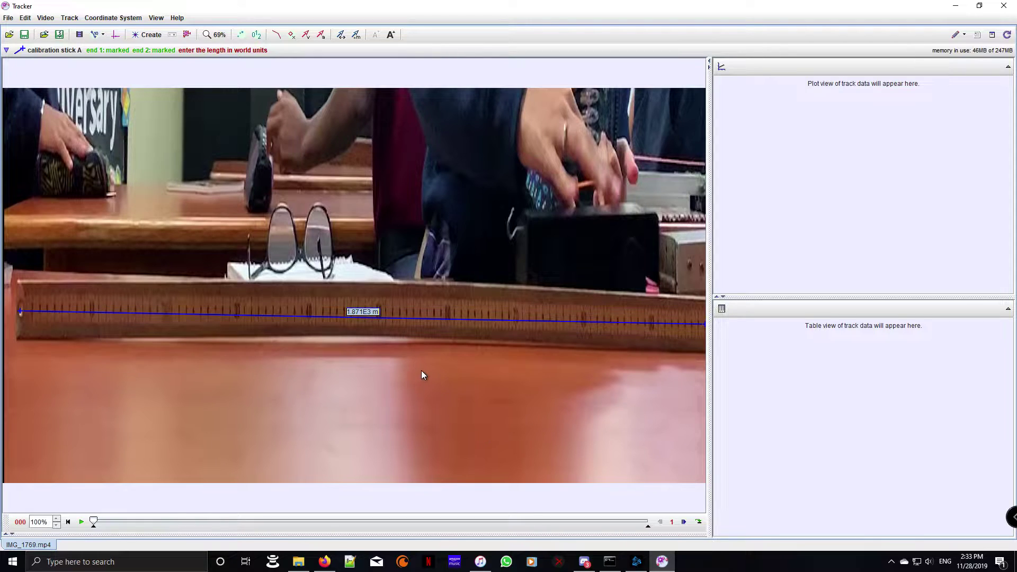
pyautogui.press('BackSpace')
pyautogui.write('1m')
pyautogui.press('Return')
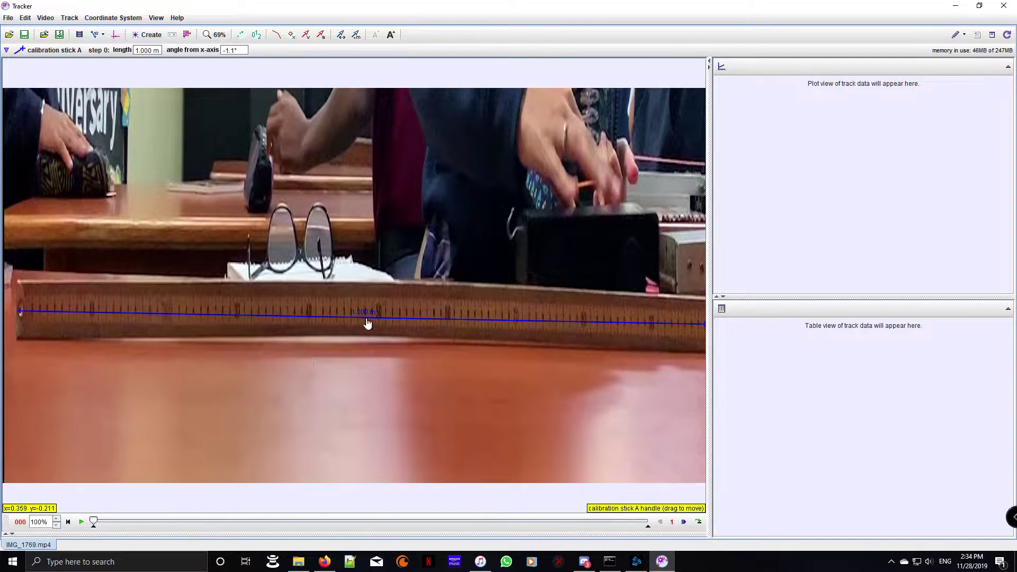
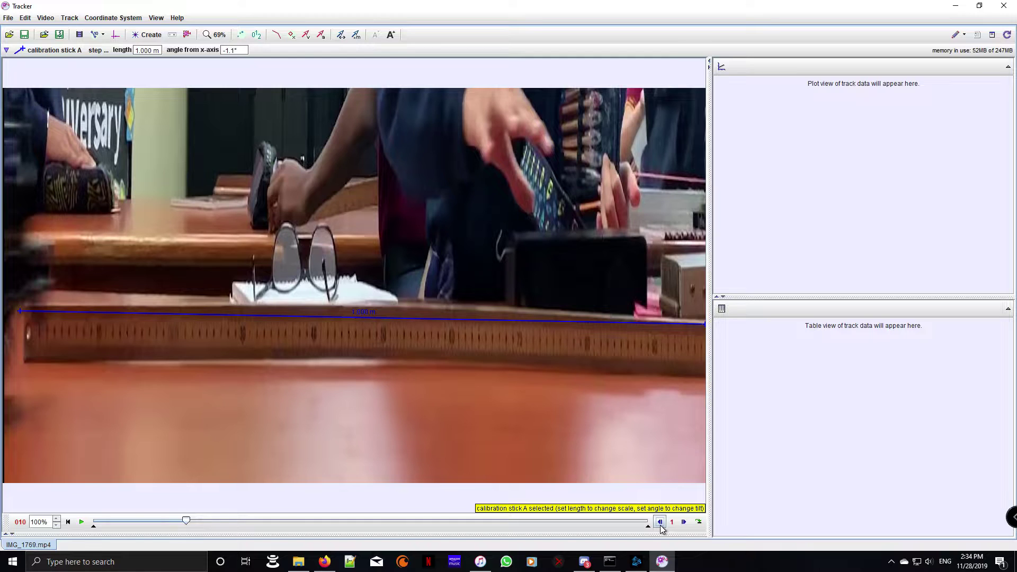
# - Go to frame 11, show the coordinate axes and move their origin near the ruler's starting end, at about pixel position (82, 641)
pyautogui.click(660, 522)
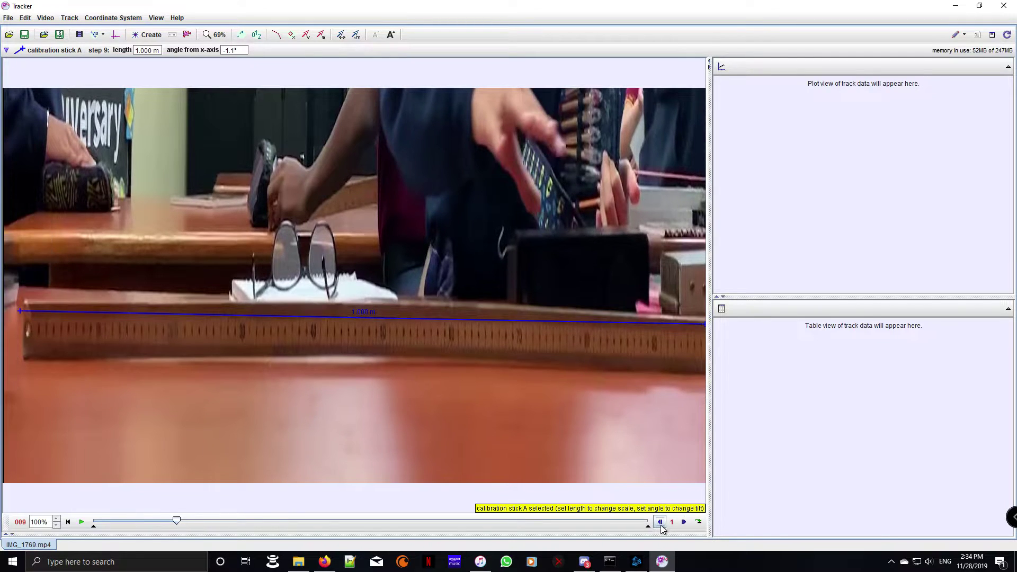
pyautogui.click(683, 522)
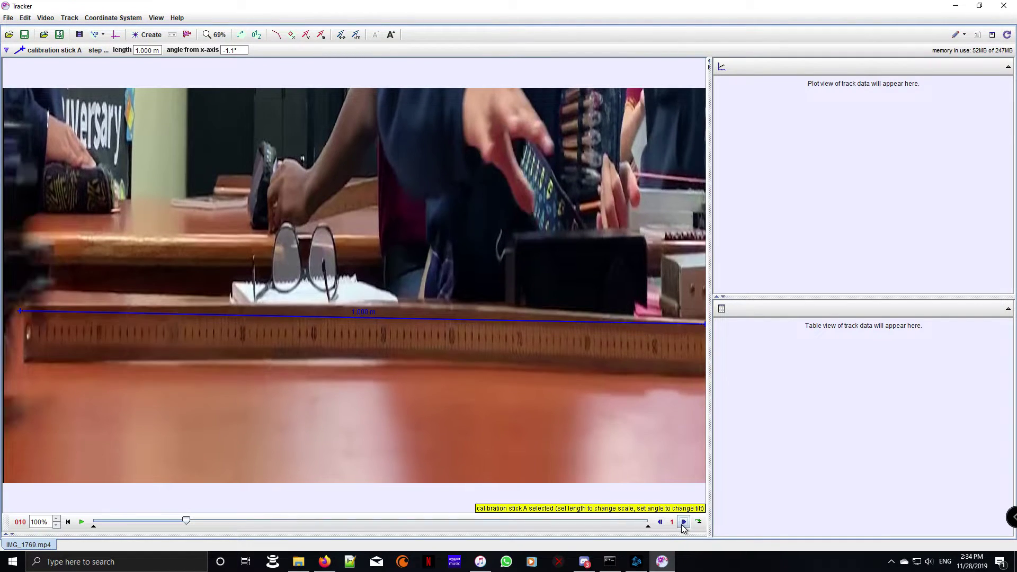
pyautogui.click(684, 522)
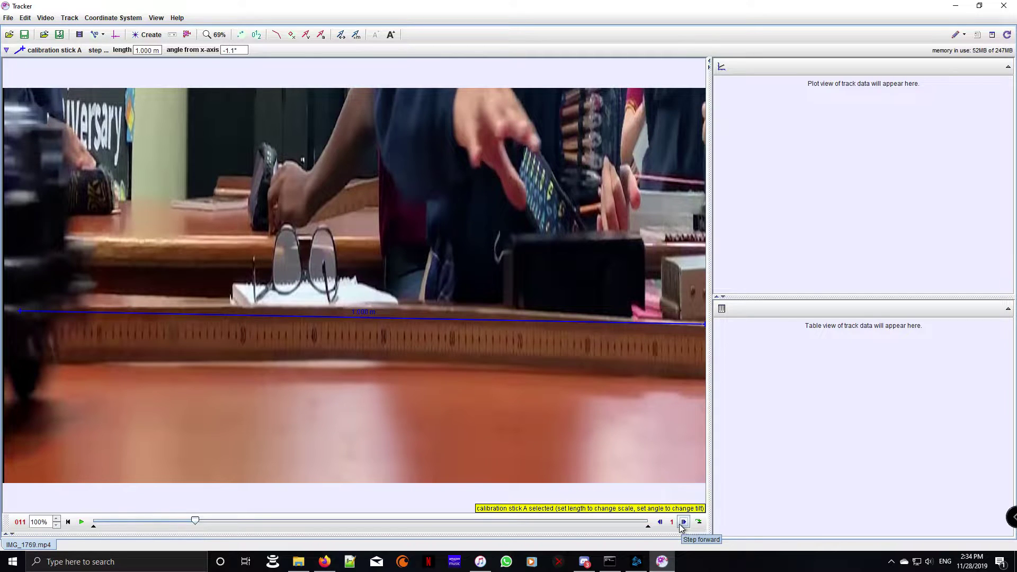
pyautogui.click(660, 522)
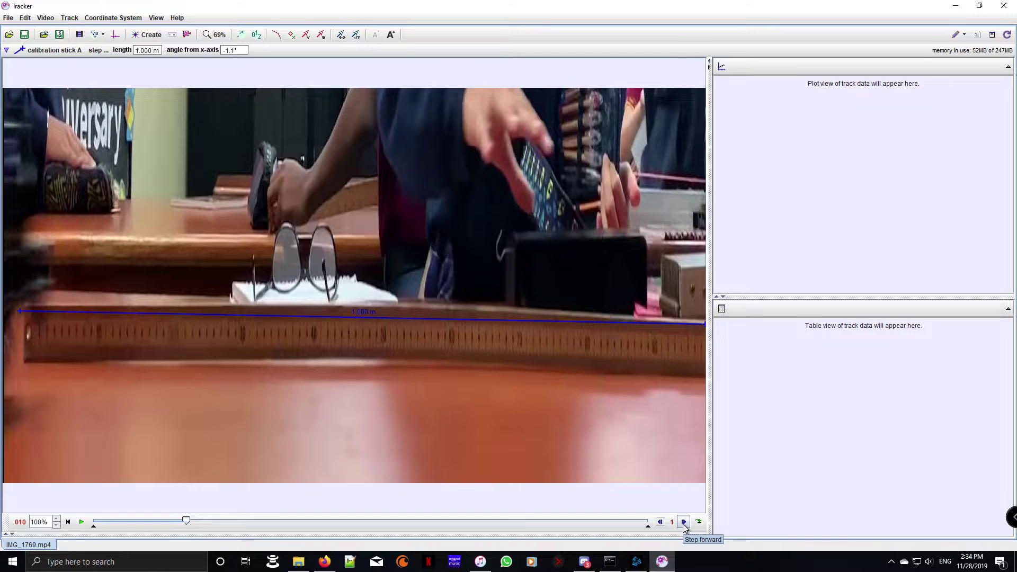
pyautogui.click(683, 522)
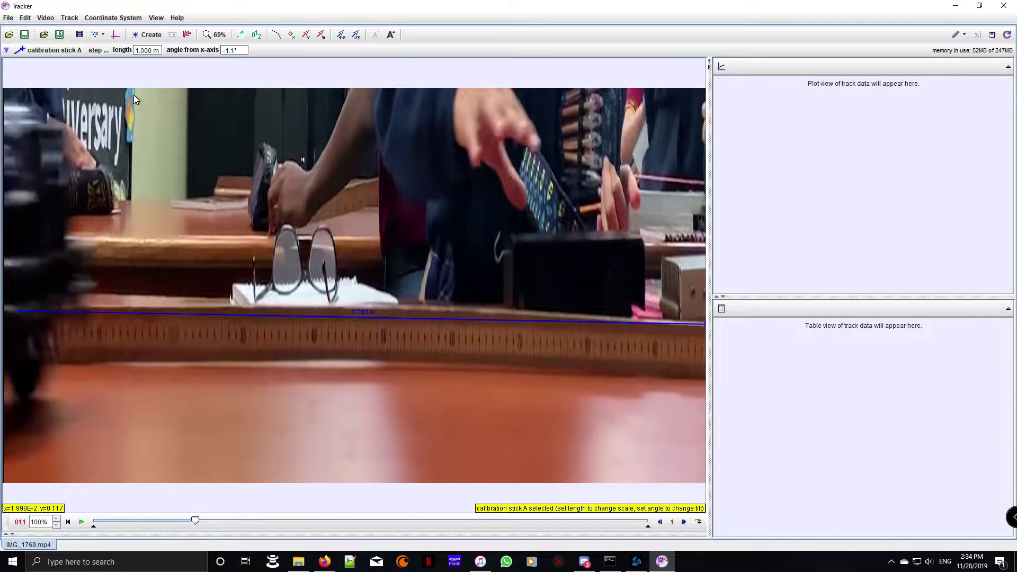
pyautogui.click(115, 34)
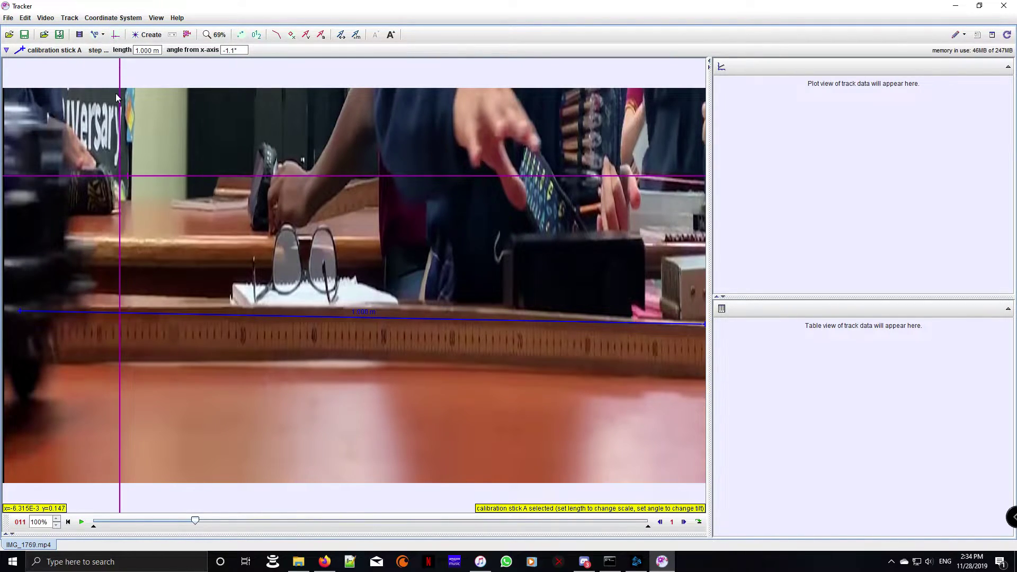
pyautogui.click(121, 177)
pyautogui.moveTo(120, 180); pyautogui.dragTo(33, 322)
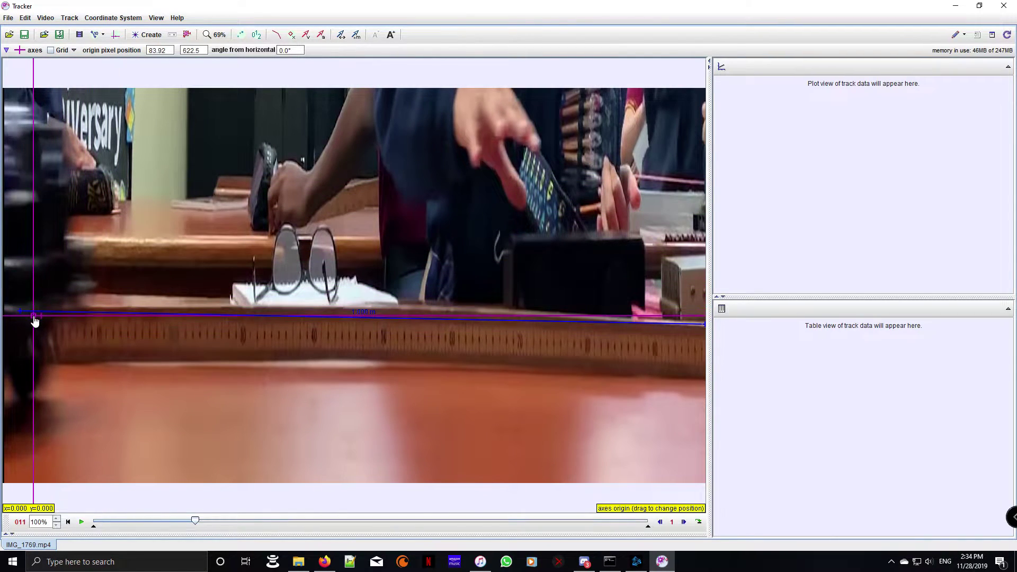
# - Play the clip in short runs to frame 31 to examine the truck's path against the axes
pyautogui.click(81, 522)
pyautogui.click(81, 521)
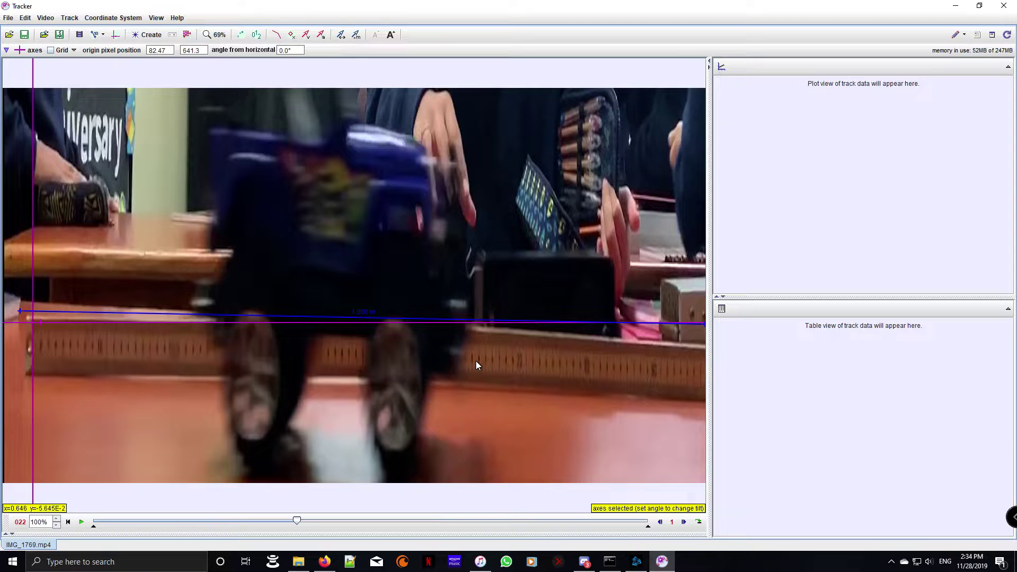
pyautogui.click(81, 522)
pyautogui.click(81, 523)
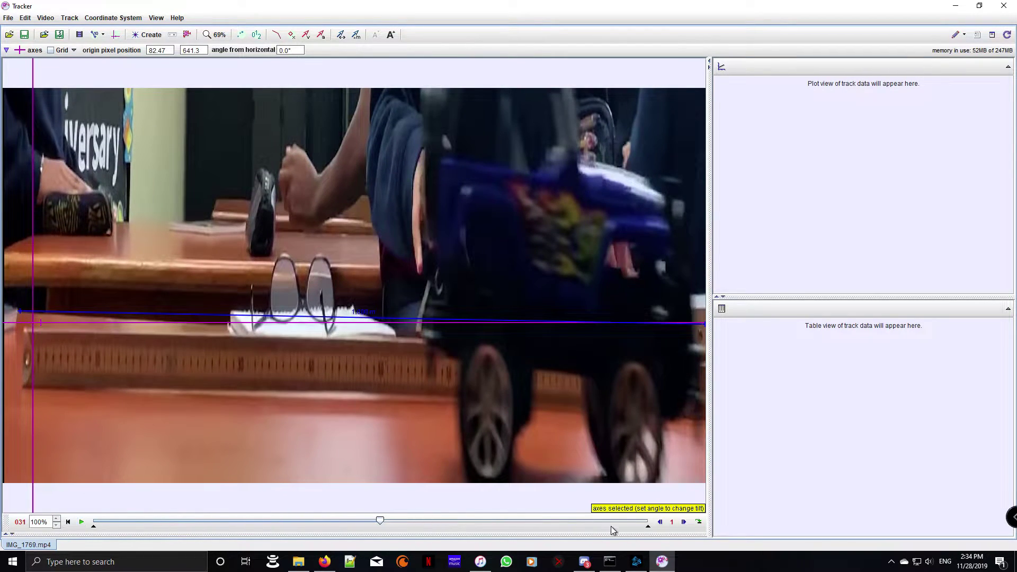
# - Return to frame 12 and move the axes origin onto the front part of the truck, at about pixel position (97, 492)
pyautogui.moveTo(361, 525); pyautogui.dragTo(211, 497)
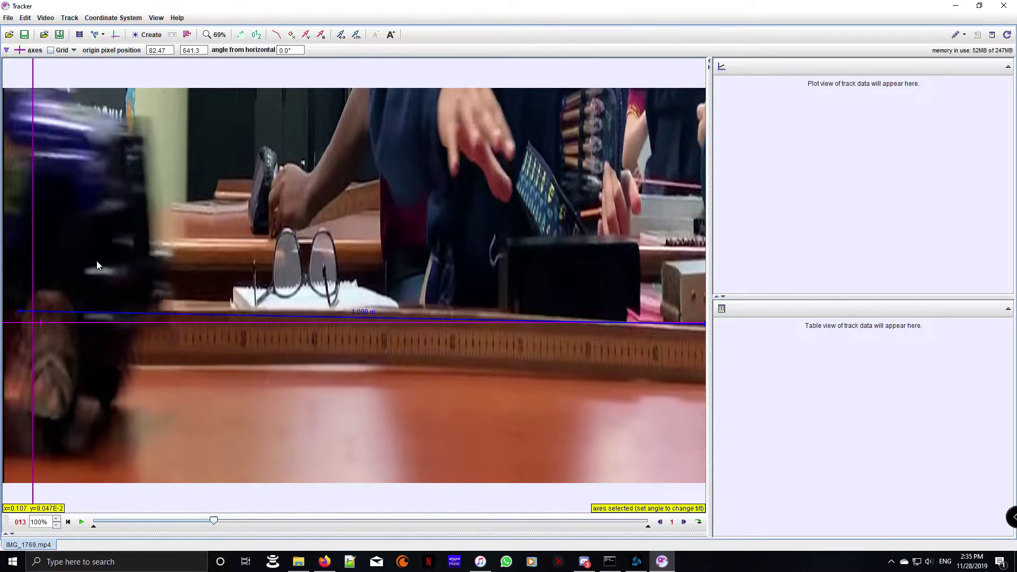
pyautogui.moveTo(214, 520); pyautogui.dragTo(208, 522)
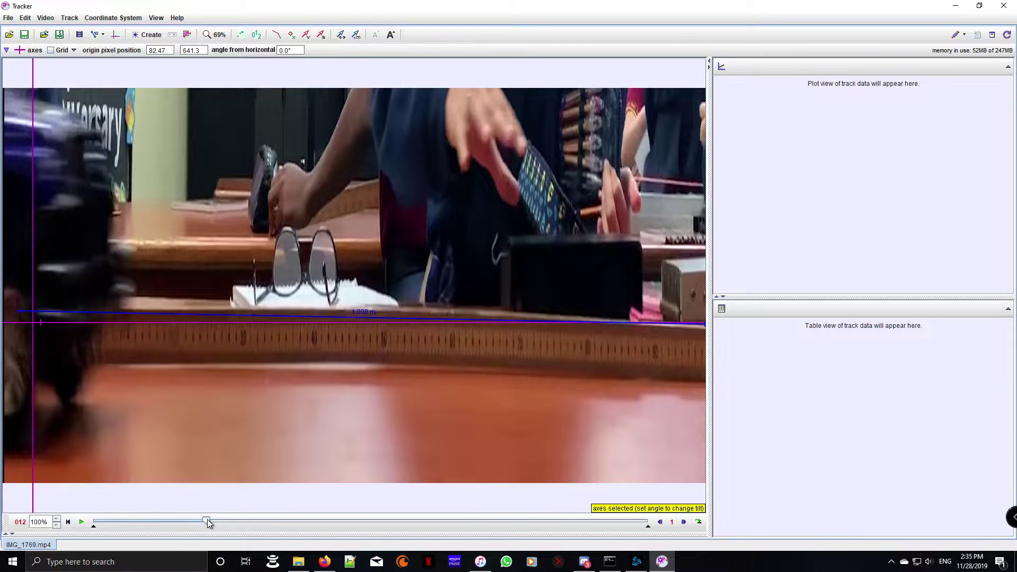
pyautogui.moveTo(206, 523); pyautogui.dragTo(197, 522)
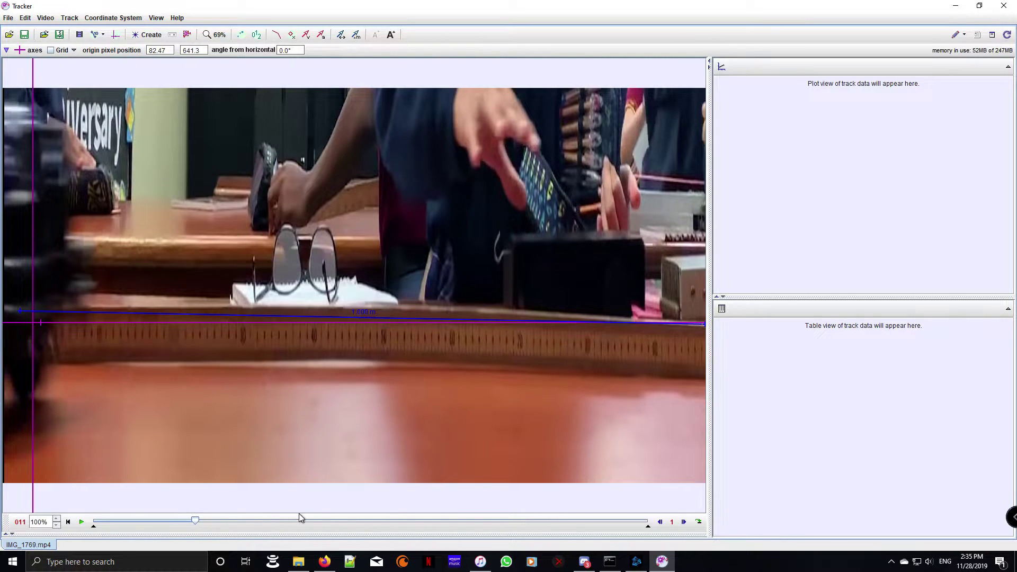
pyautogui.click(683, 521)
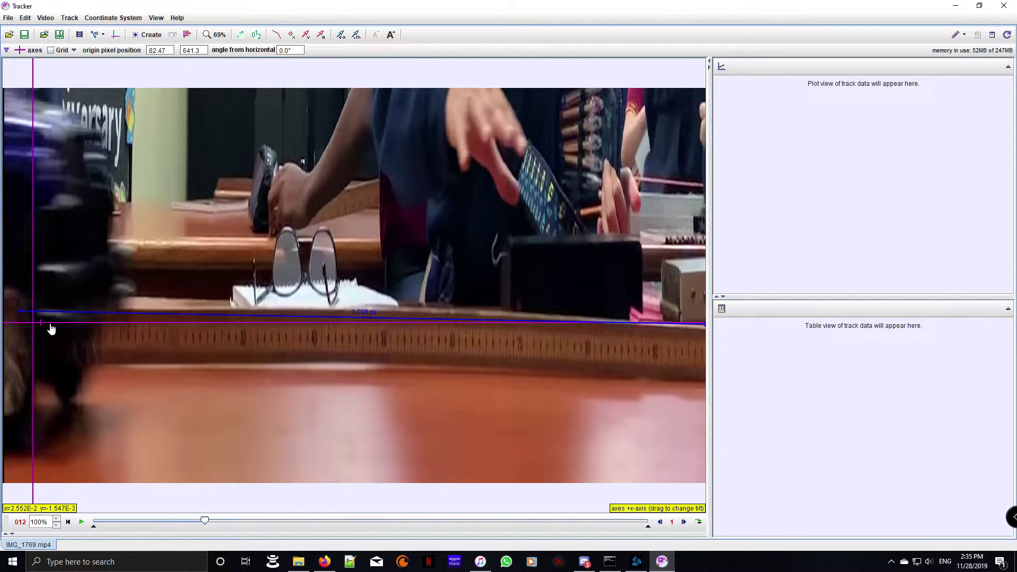
pyautogui.moveTo(34, 323); pyautogui.dragTo(39, 273)
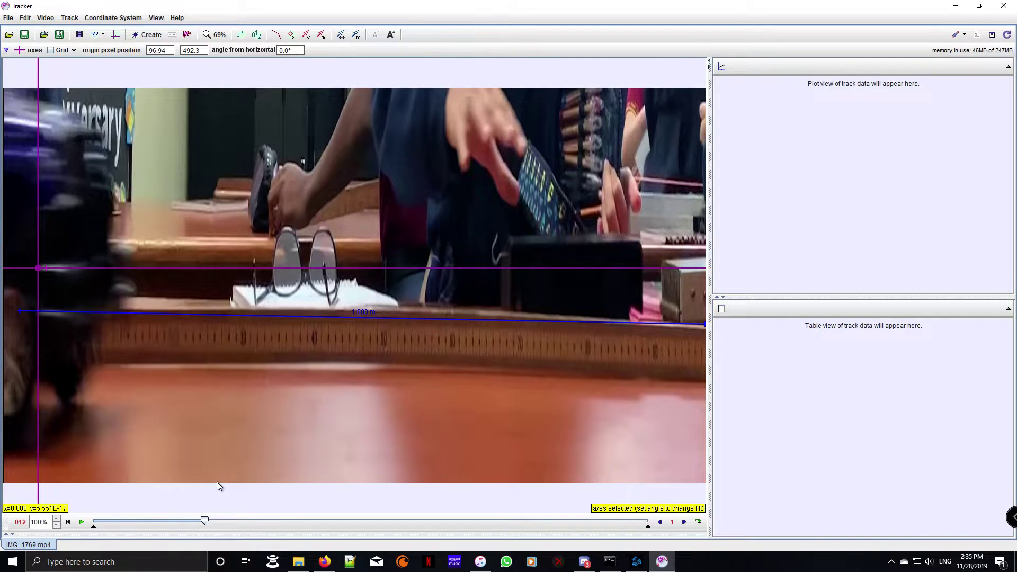
# - Advance to frame 26 and tilt the x-axis to about -5.7° so it passes through the same point on the truck's front
pyautogui.click(82, 522)
pyautogui.click(84, 521)
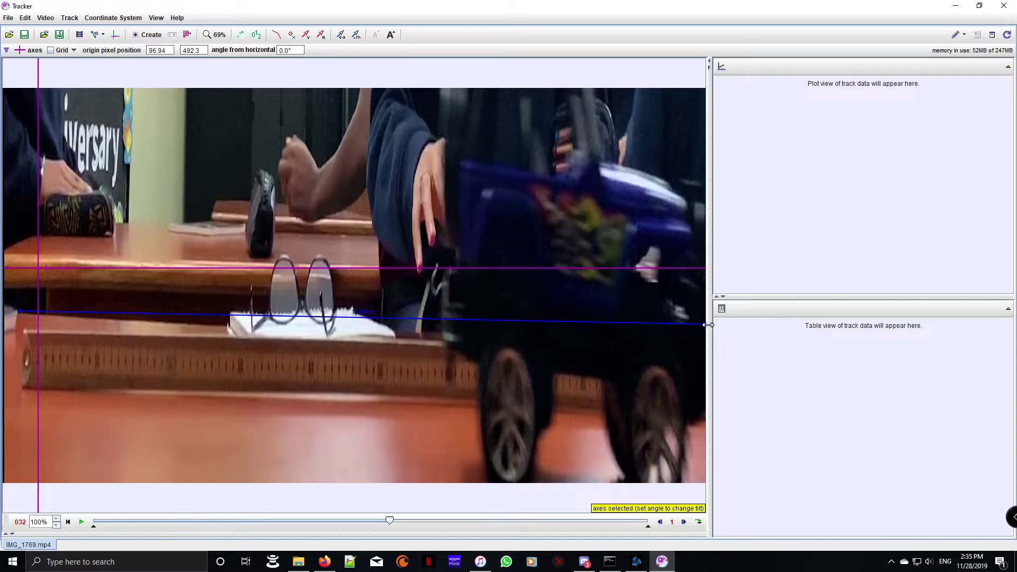
pyautogui.click(659, 522)
pyautogui.click(660, 522)
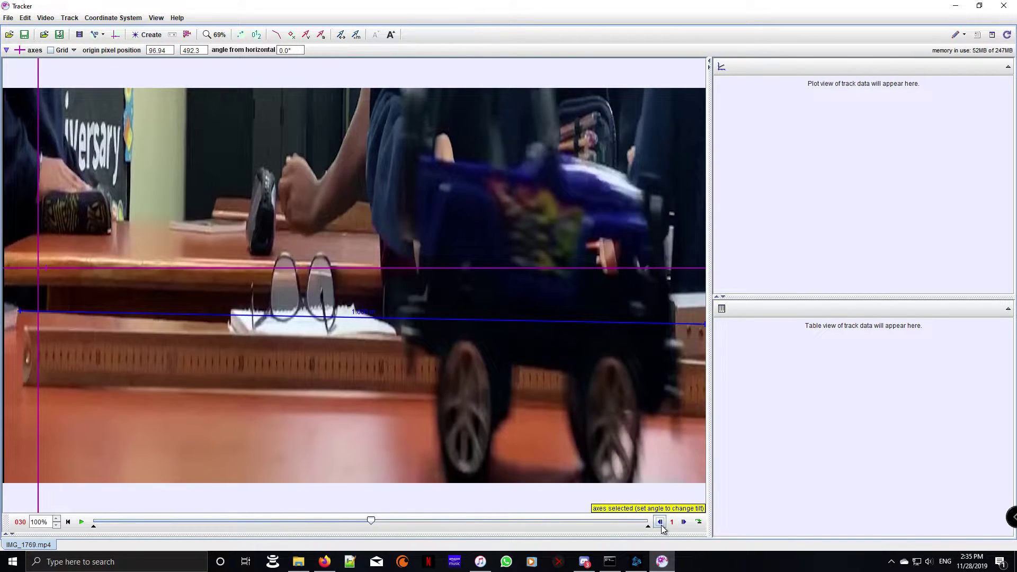
pyautogui.click(660, 523)
pyautogui.click(660, 523)
pyautogui.click(661, 524)
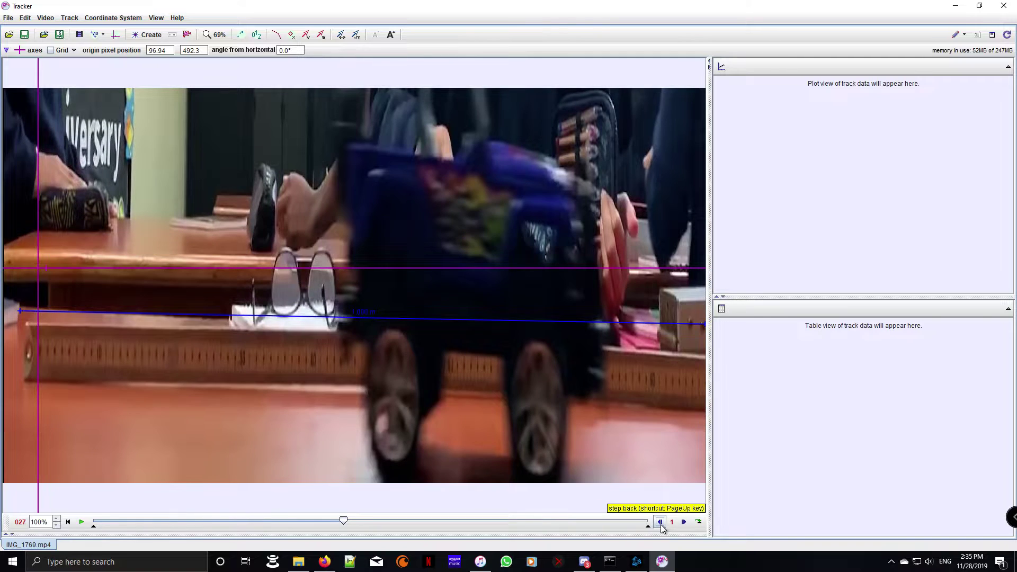
pyautogui.click(660, 523)
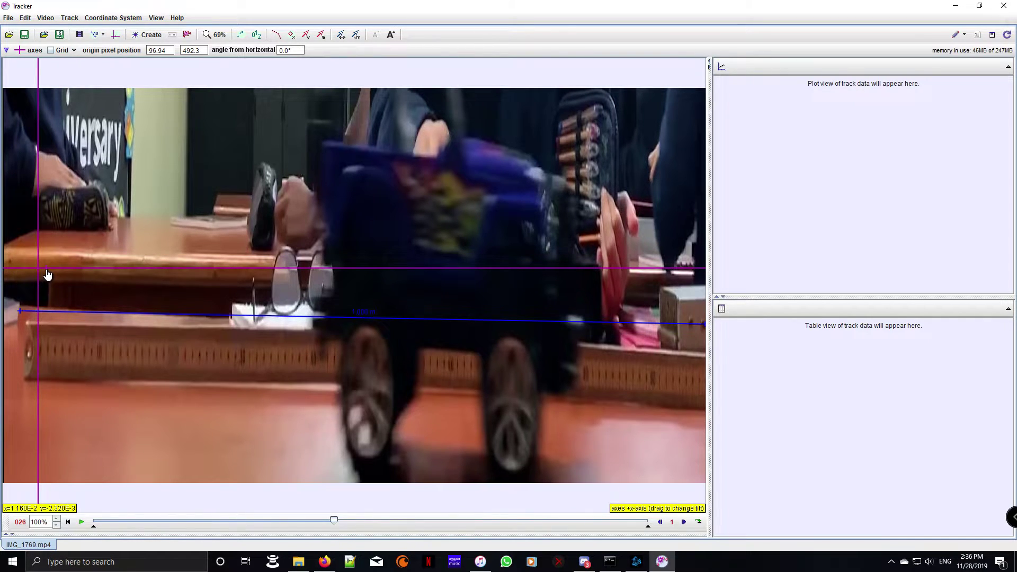
pyautogui.moveTo(46, 274); pyautogui.dragTo(576, 328)
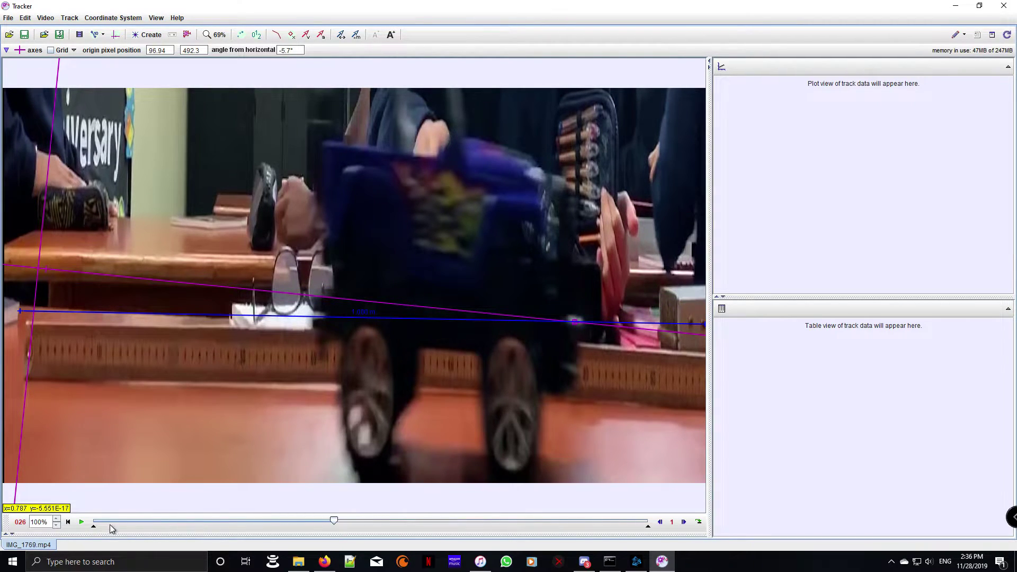
# - Play the clip on to check the tilted axes, and return to frame 12, where the truck's front meets the origin
pyautogui.click(81, 521)
pyautogui.click(82, 521)
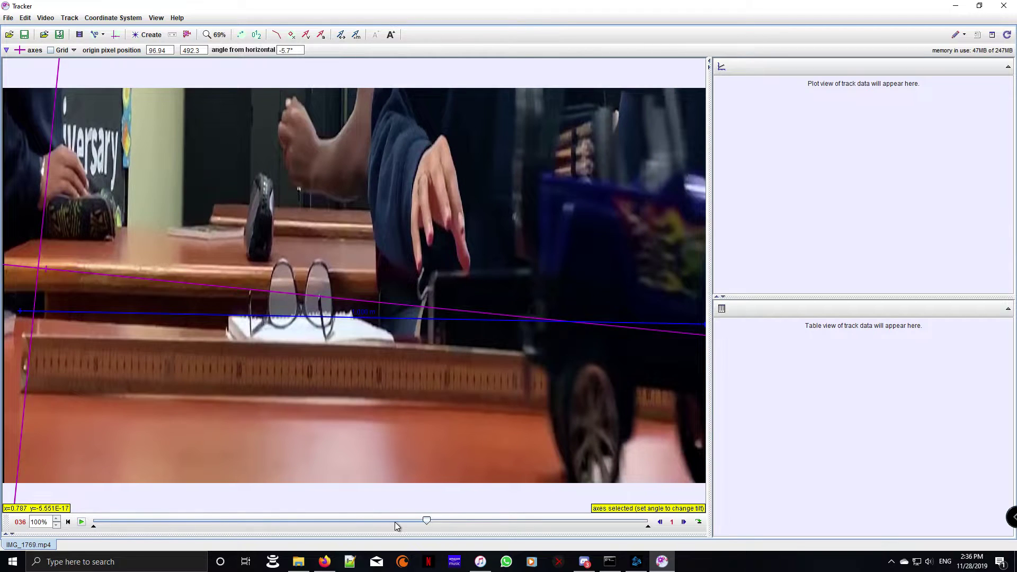
pyautogui.moveTo(425, 523); pyautogui.dragTo(140, 495)
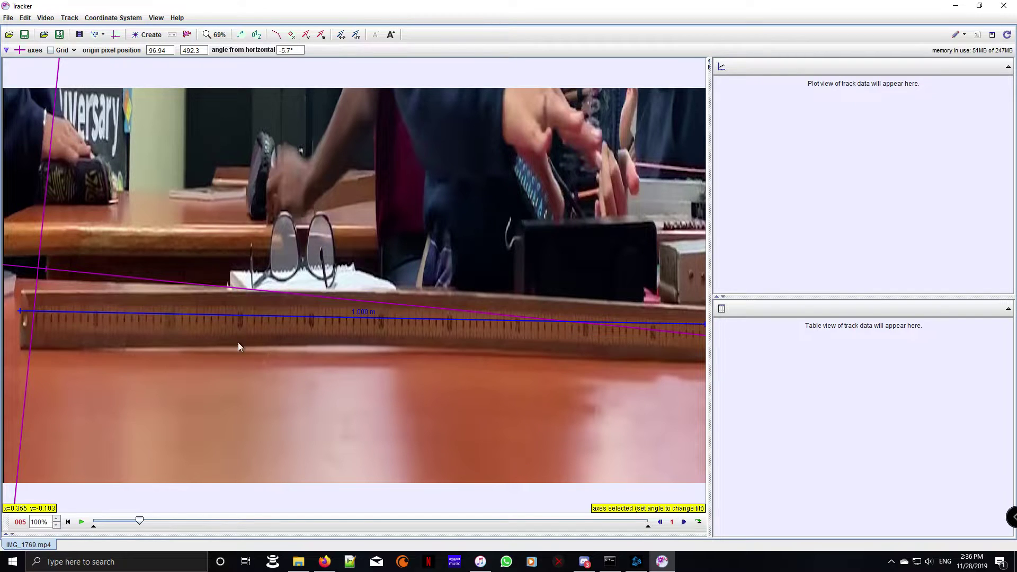
pyautogui.click(683, 522)
pyautogui.click(683, 522)
pyautogui.click(683, 522)
pyautogui.click(683, 522)
pyautogui.click(683, 522)
pyautogui.click(683, 522)
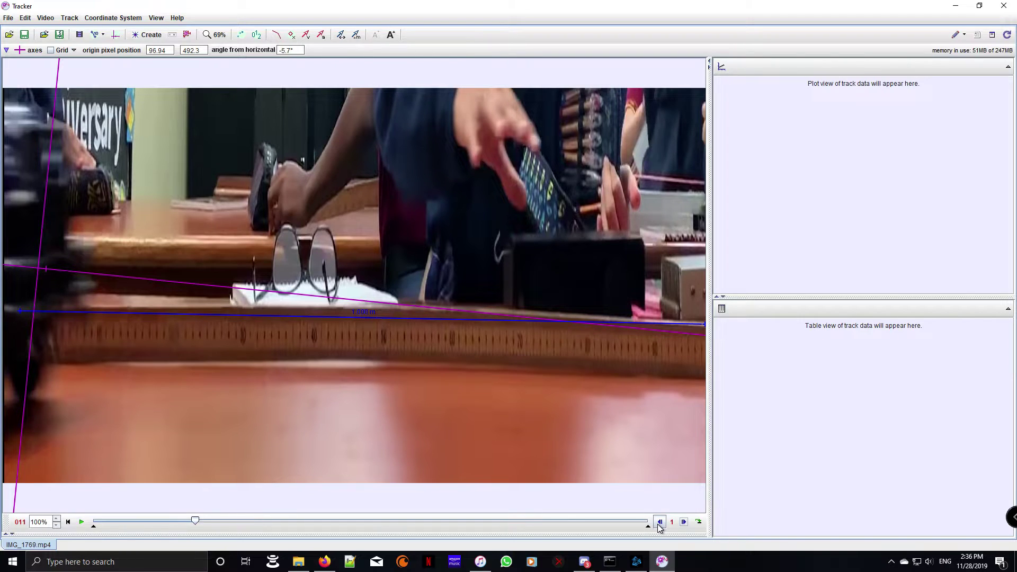
pyautogui.click(659, 522)
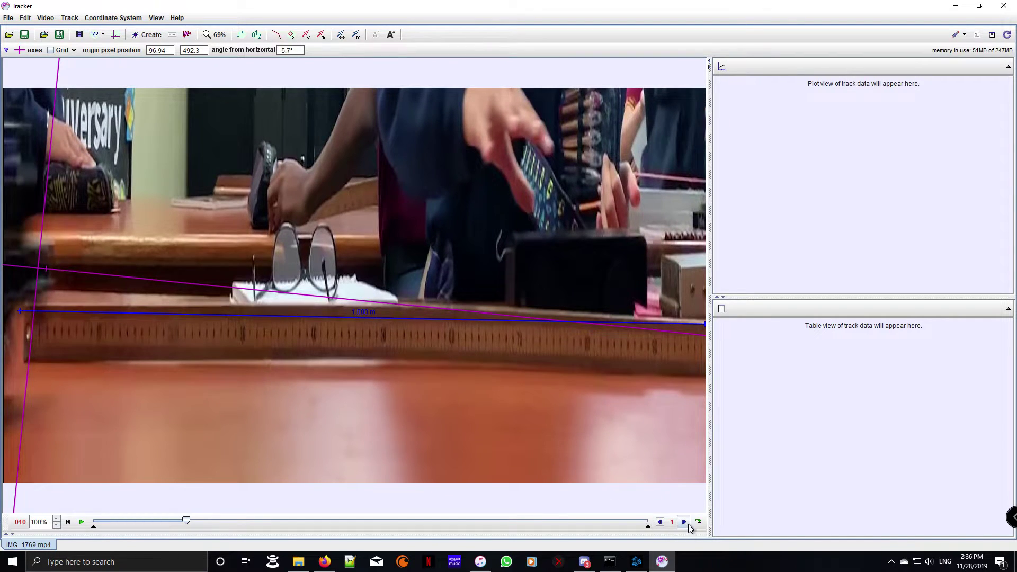
pyautogui.click(685, 523)
pyautogui.click(685, 523)
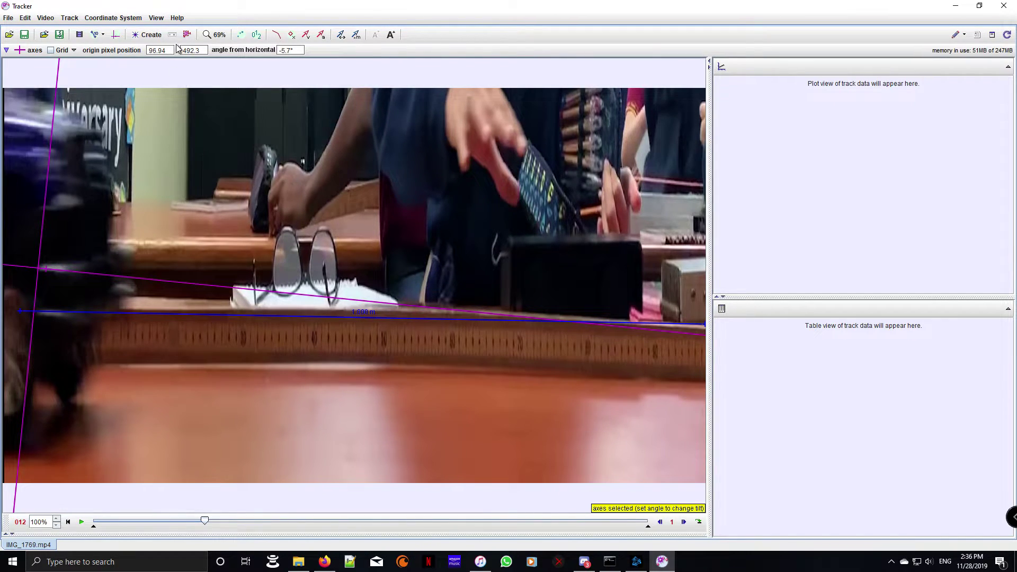
# - Create a point mass track and mark the truck's front at the axes origin in frame 12
pyautogui.click(151, 36)
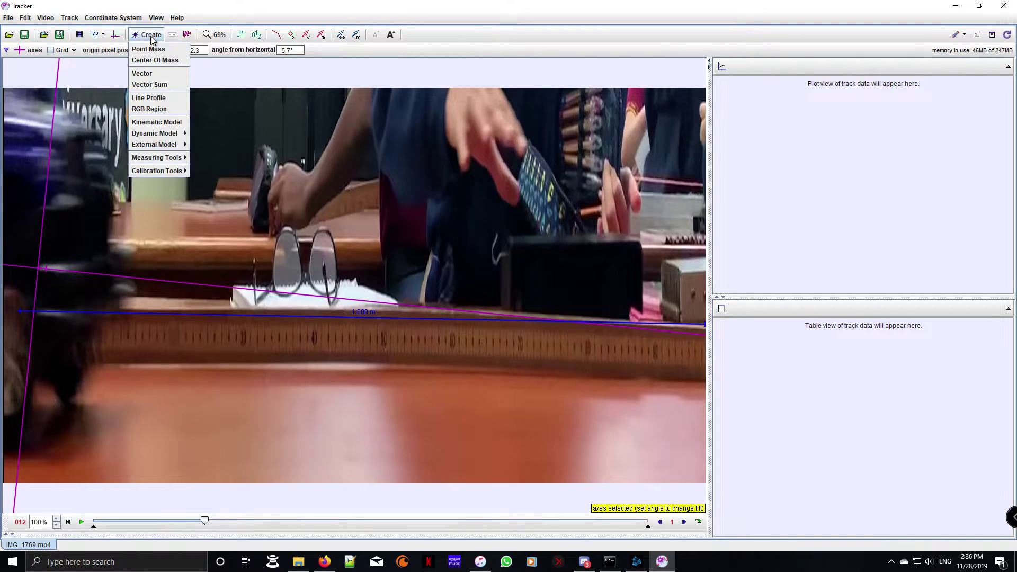
pyautogui.click(153, 50)
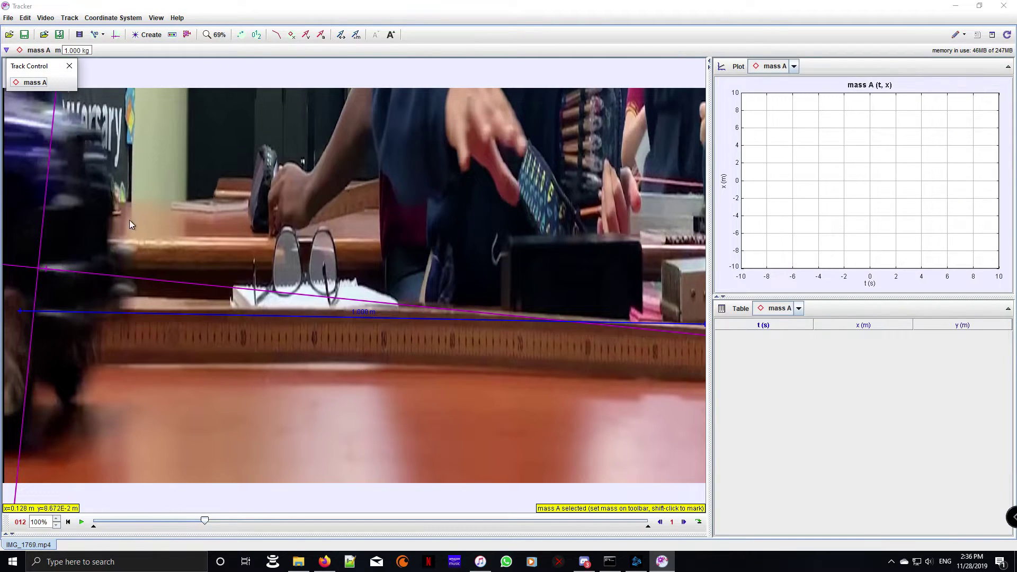
pyautogui.press('shift')
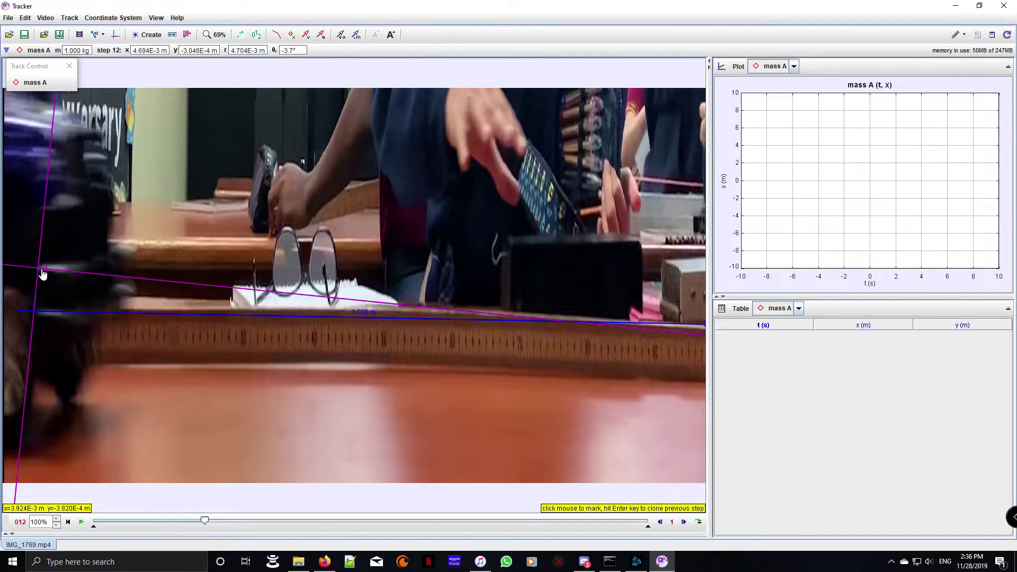
pyautogui.keyDown('shift'); pyautogui.click(41, 268); pyautogui.keyUp('shift')
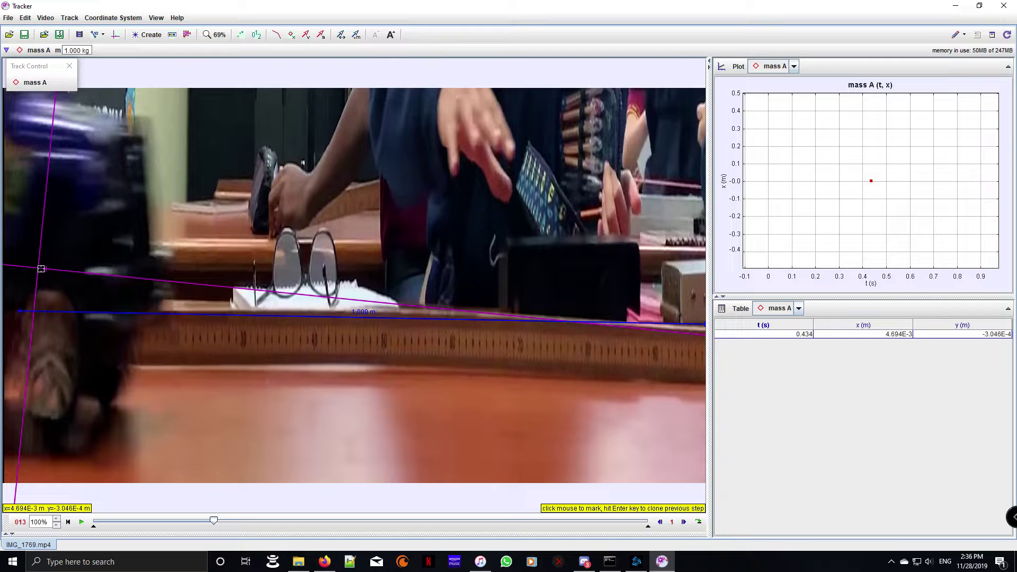
# - Mark the same point on the truck's front in every frame from 13 to 31
pyautogui.click(89, 272)
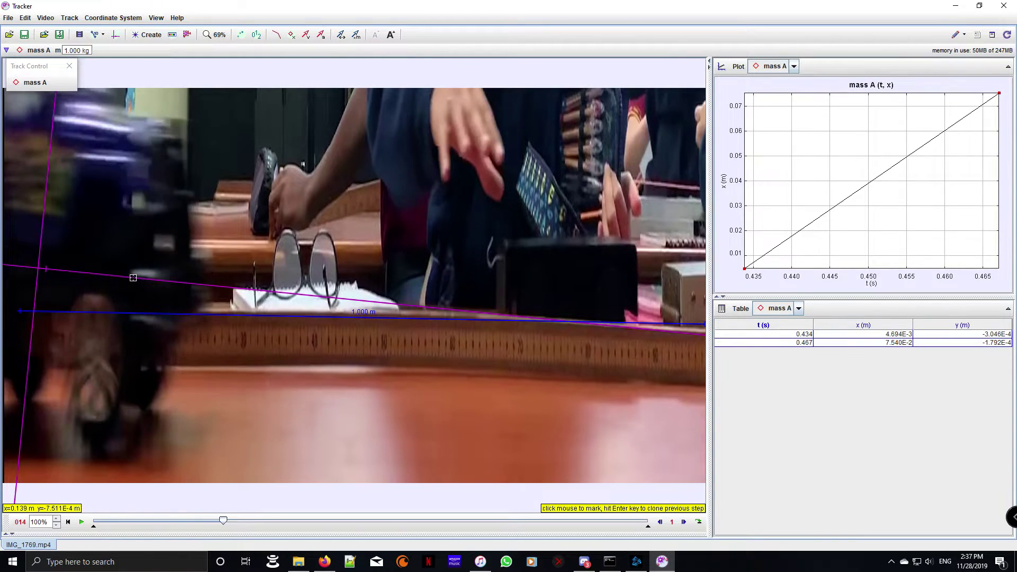
pyautogui.click(135, 275)
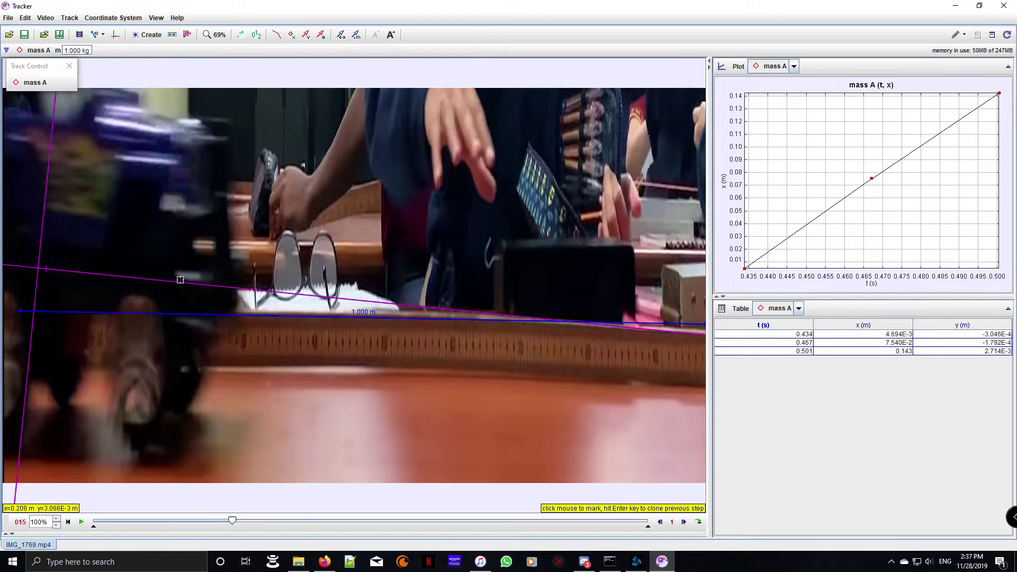
pyautogui.click(179, 281)
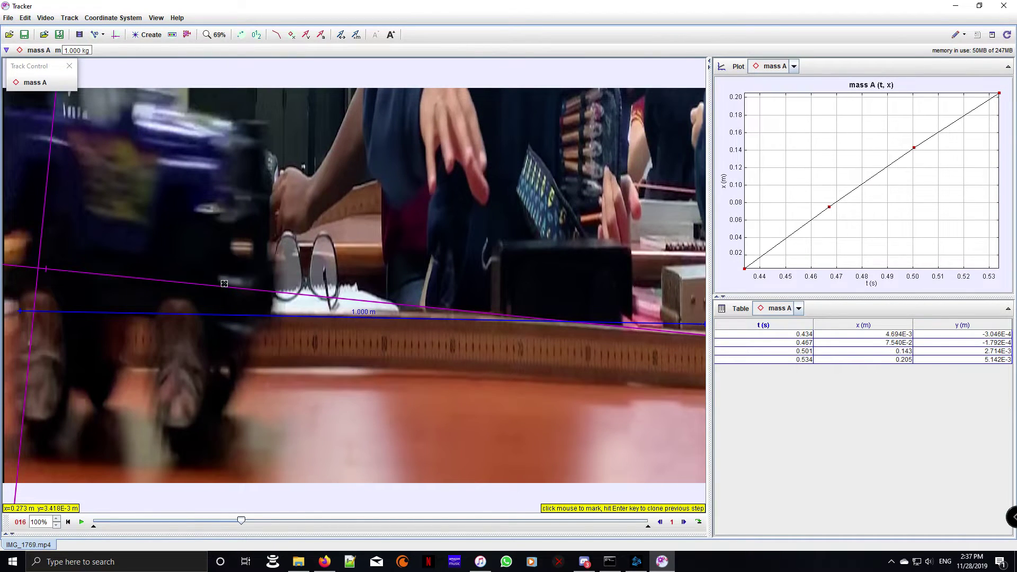
pyautogui.click(223, 283)
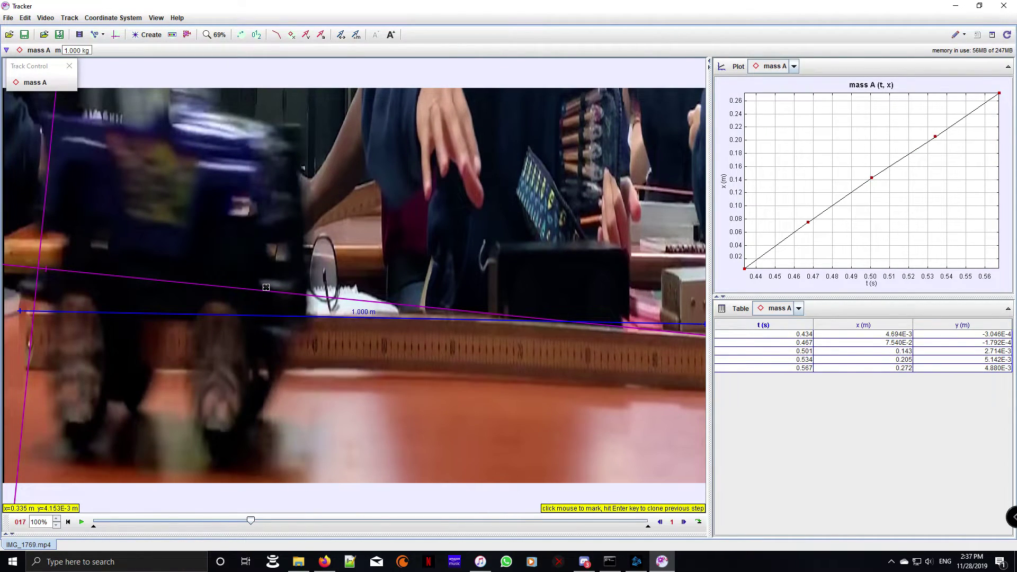
pyautogui.click(267, 289)
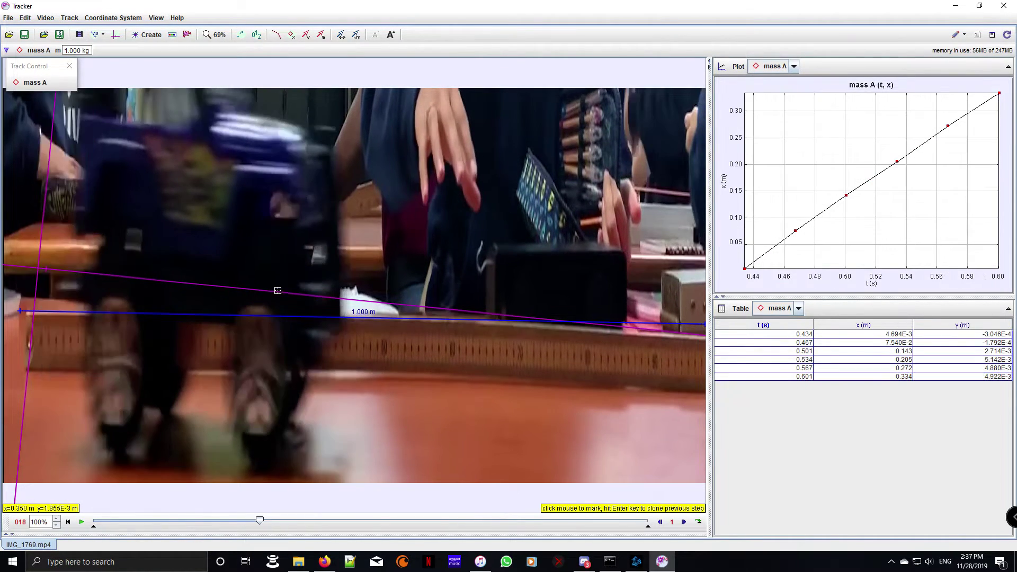
pyautogui.click(307, 293)
pyautogui.click(345, 292)
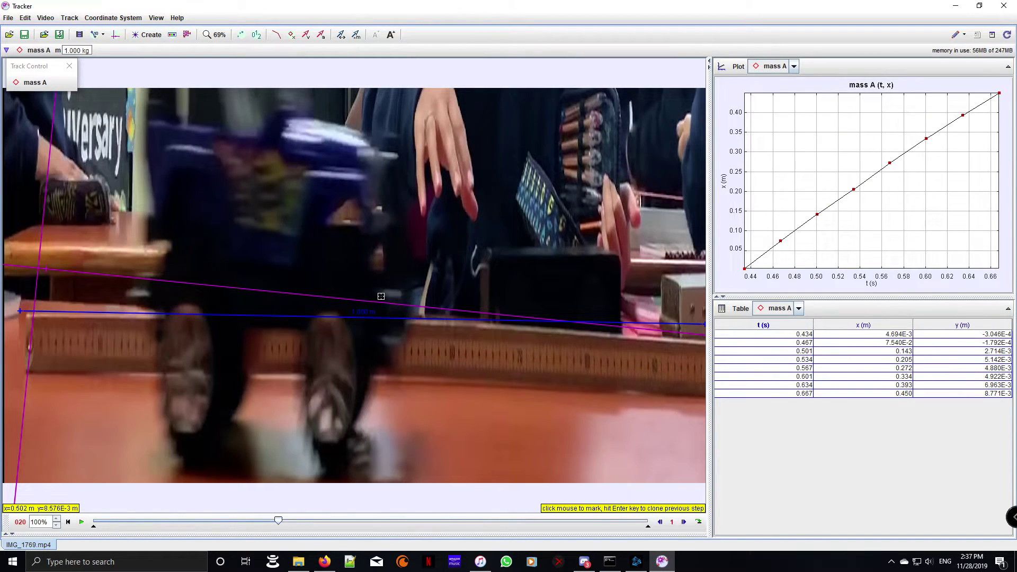
pyautogui.click(381, 296)
pyautogui.click(419, 300)
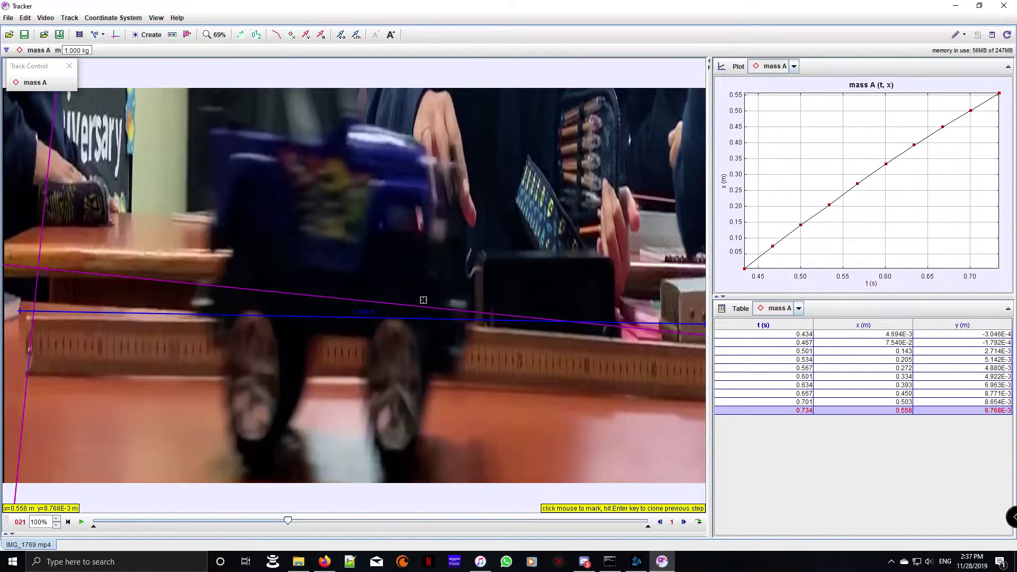
pyautogui.click(451, 304)
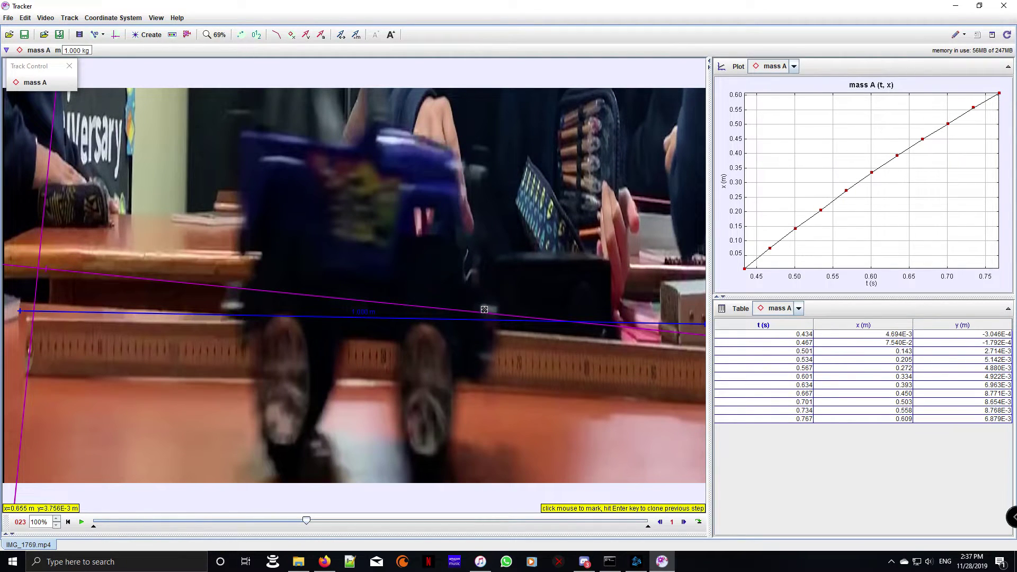
pyautogui.click(489, 310)
pyautogui.click(516, 313)
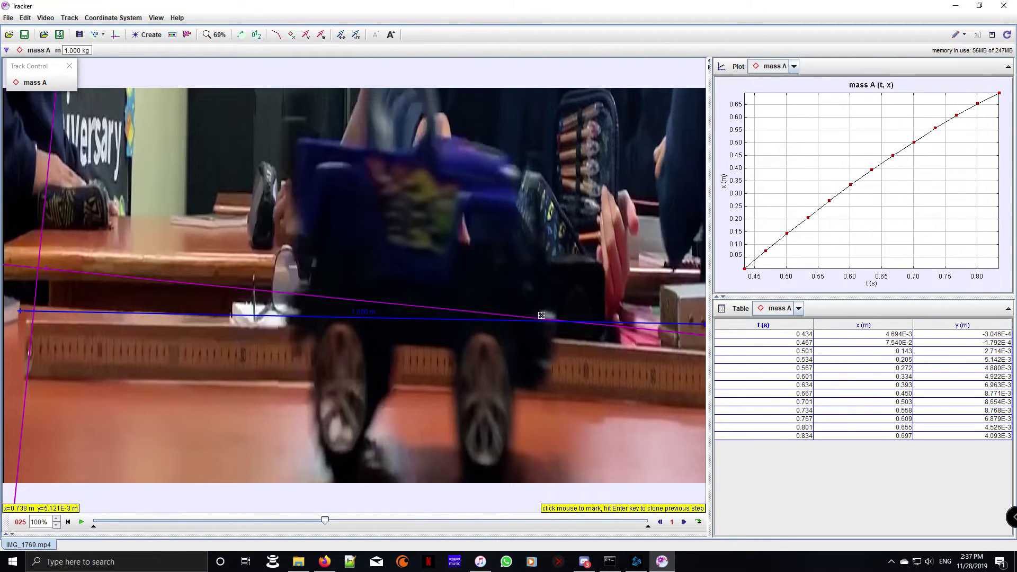
pyautogui.click(543, 316)
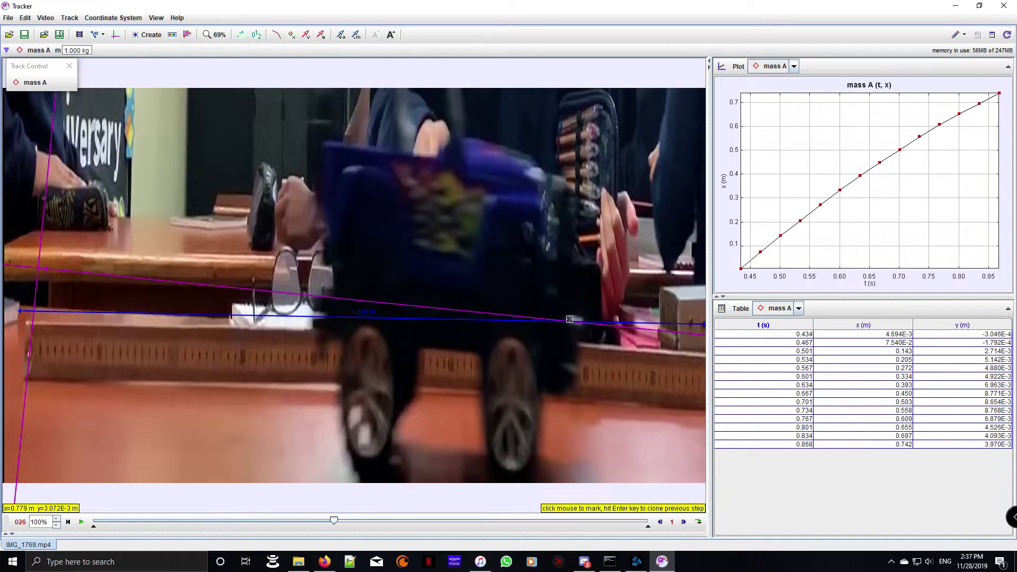
pyautogui.click(569, 319)
pyautogui.click(596, 324)
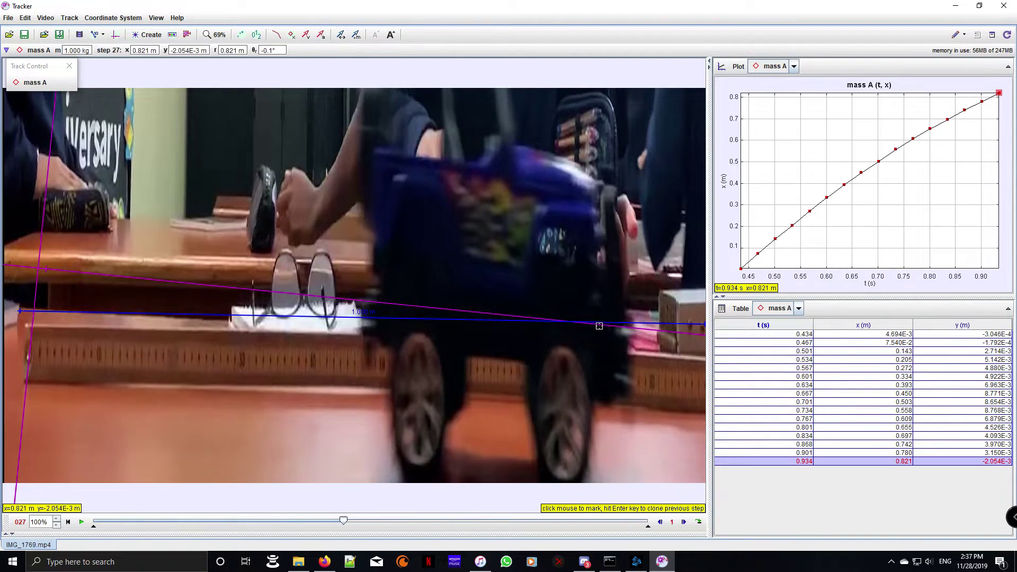
pyautogui.click(622, 332)
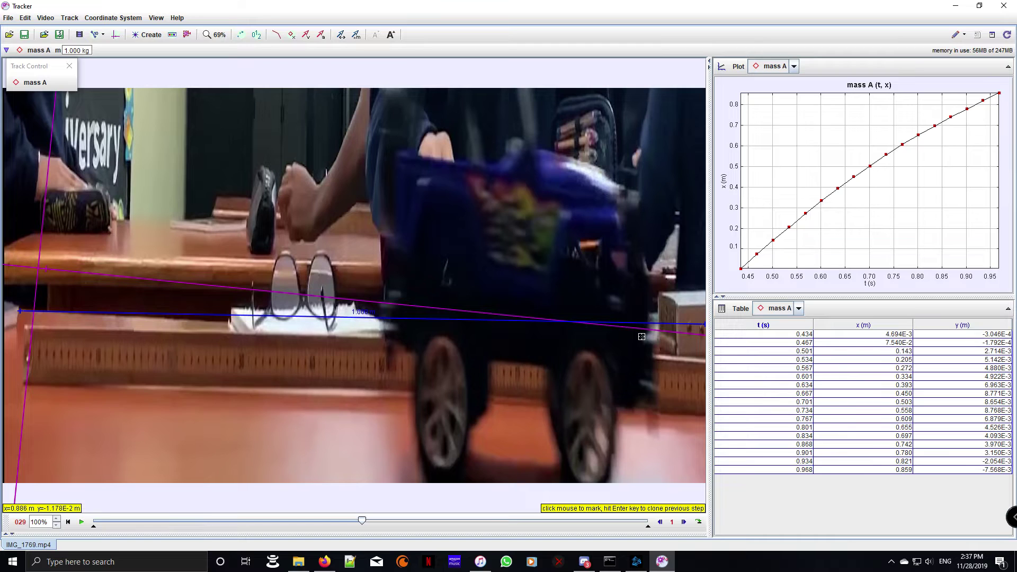
pyautogui.click(647, 338)
pyautogui.click(667, 343)
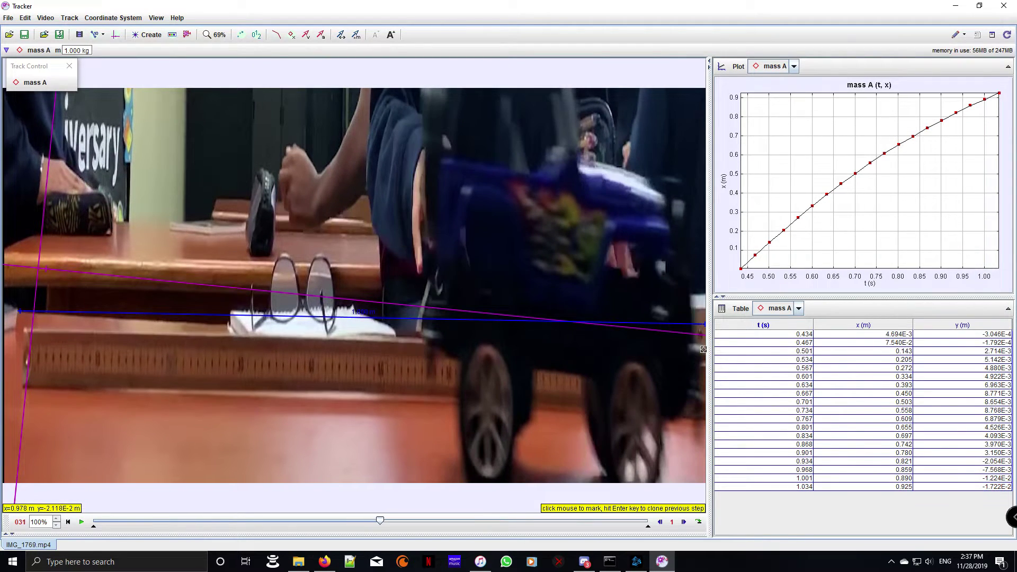
pyautogui.click(693, 348)
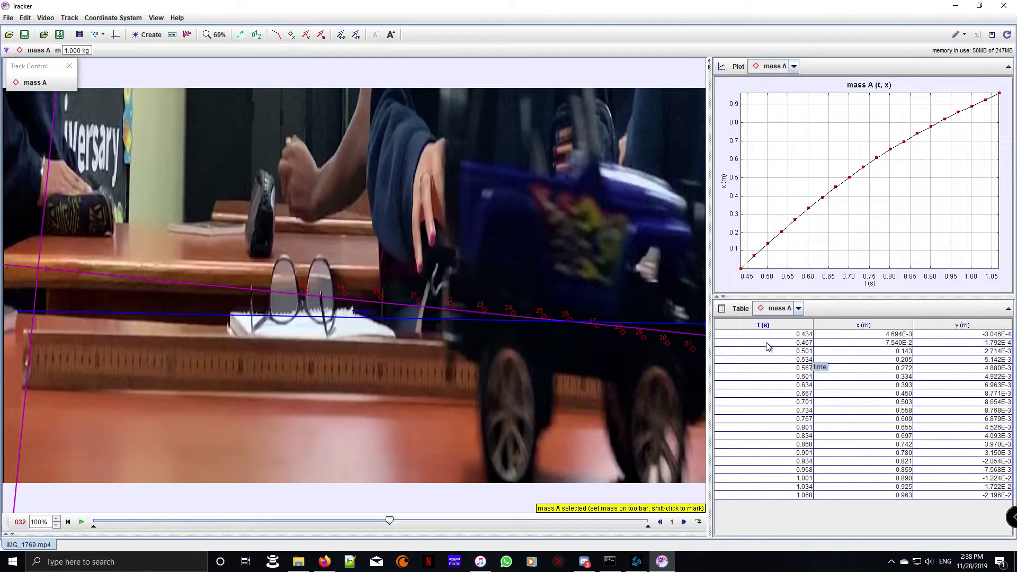
# - Set the data table to show x, vx and ax, with the y column hidden
pyautogui.click(744, 313)
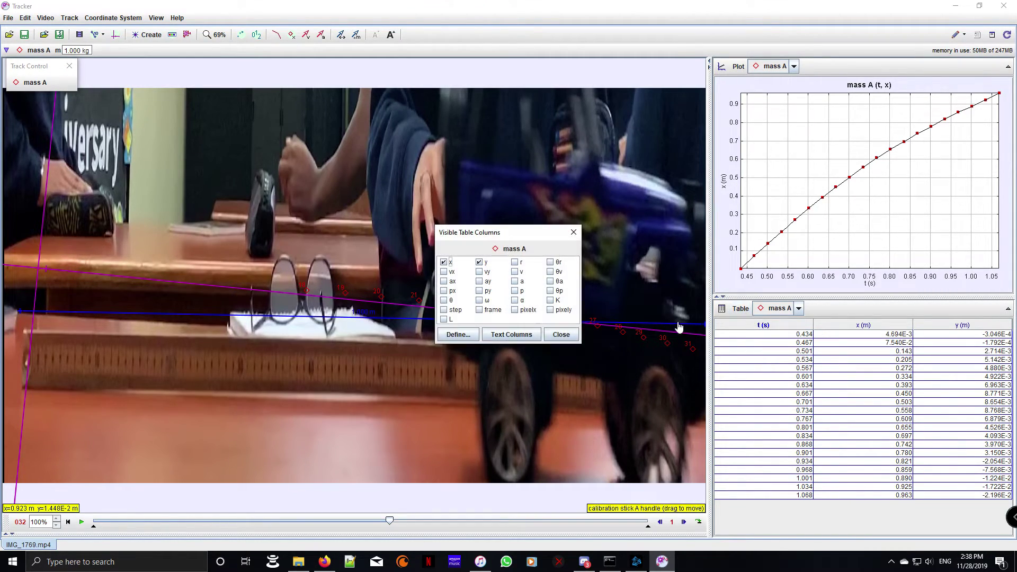
pyautogui.click(480, 263)
pyautogui.click(447, 272)
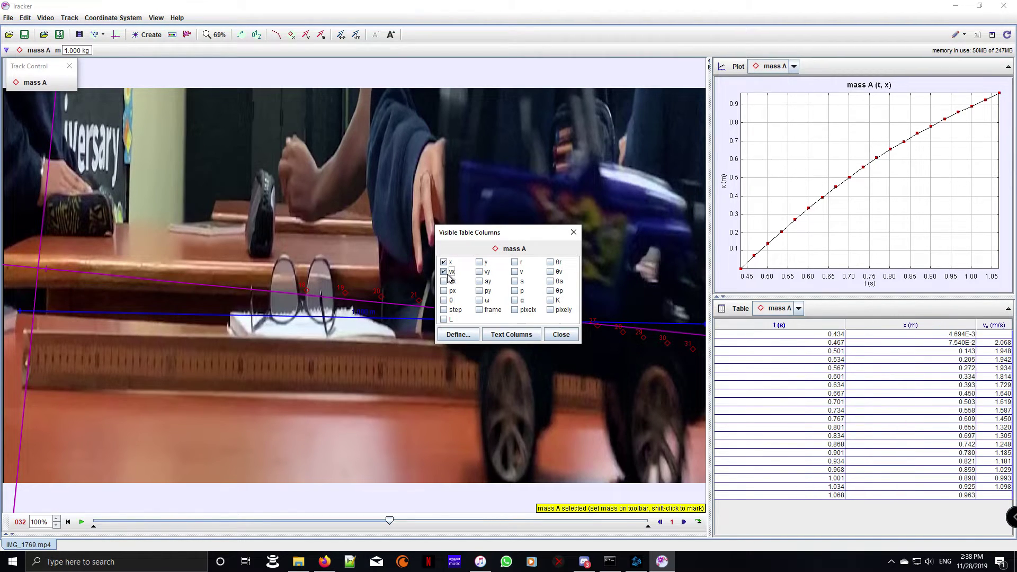
pyautogui.click(444, 281)
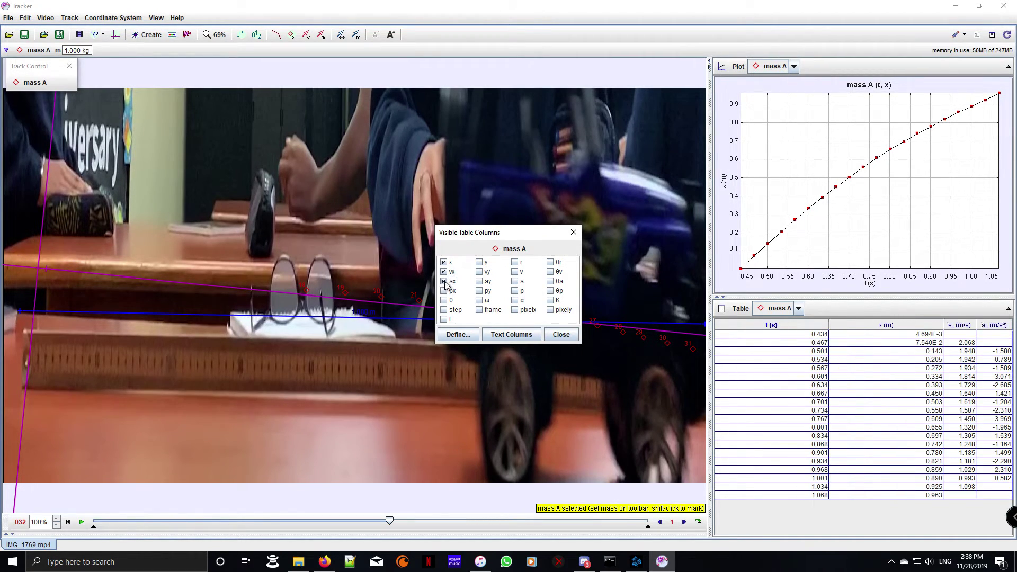
pyautogui.click(561, 335)
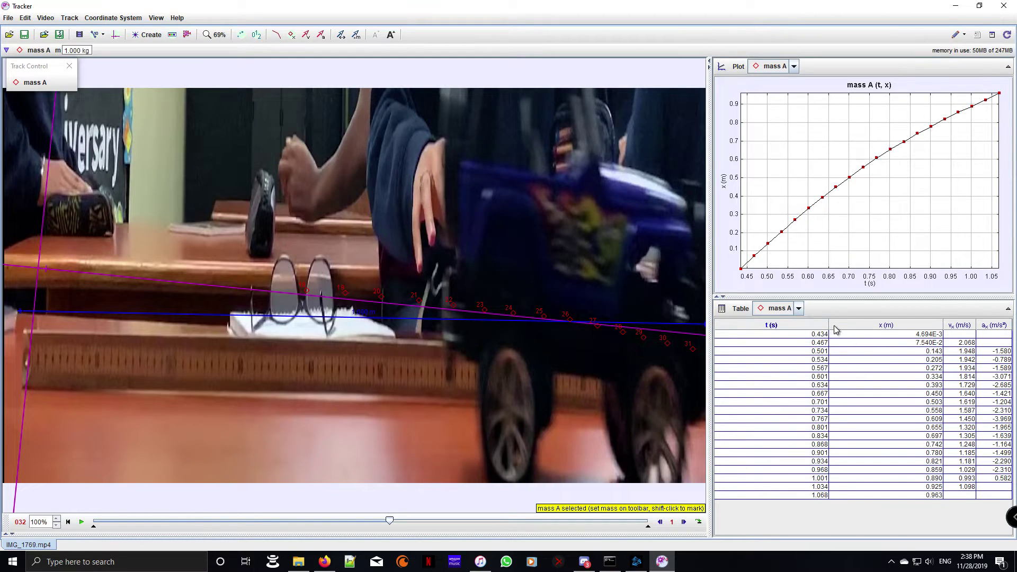
pyautogui.click(740, 308)
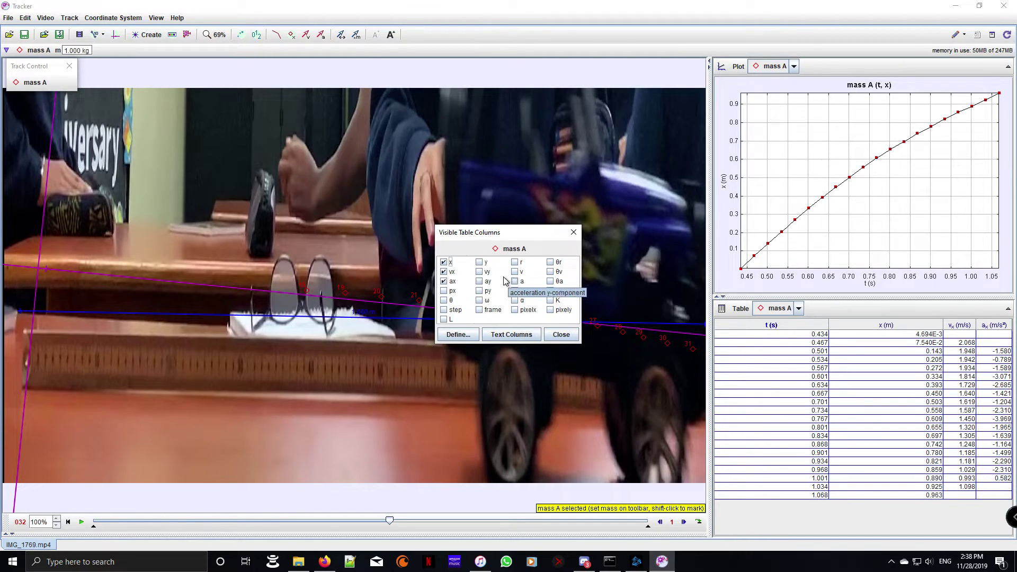
pyautogui.click(571, 334)
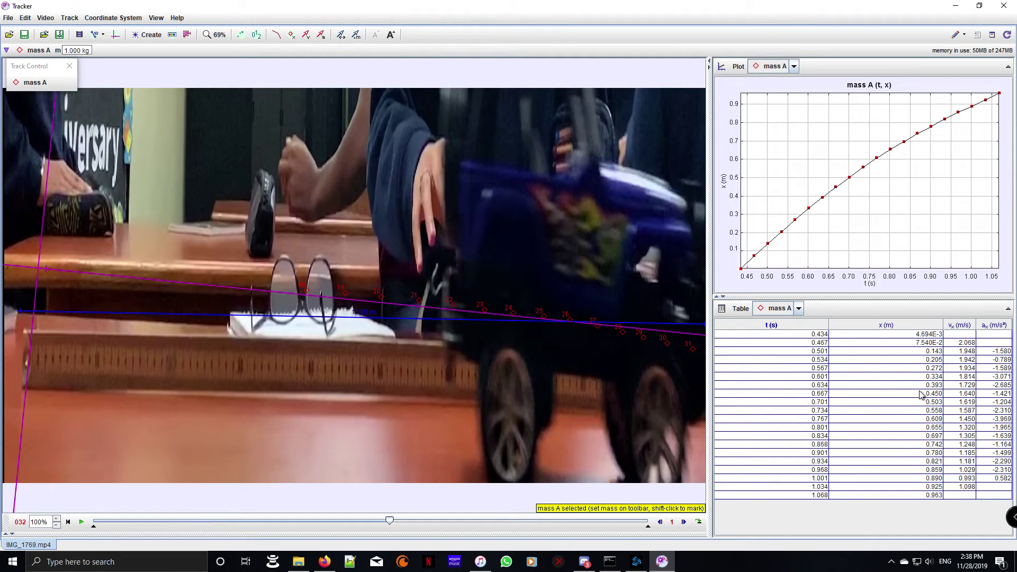
# - Adjust the widths of the t, x, vx and ax table columns so they are more evenly spaced
pyautogui.moveTo(828, 325); pyautogui.dragTo(768, 324)
pyautogui.moveTo(896, 325); pyautogui.dragTo(820, 325)
pyautogui.moveTo(917, 324); pyautogui.dragTo(958, 326)
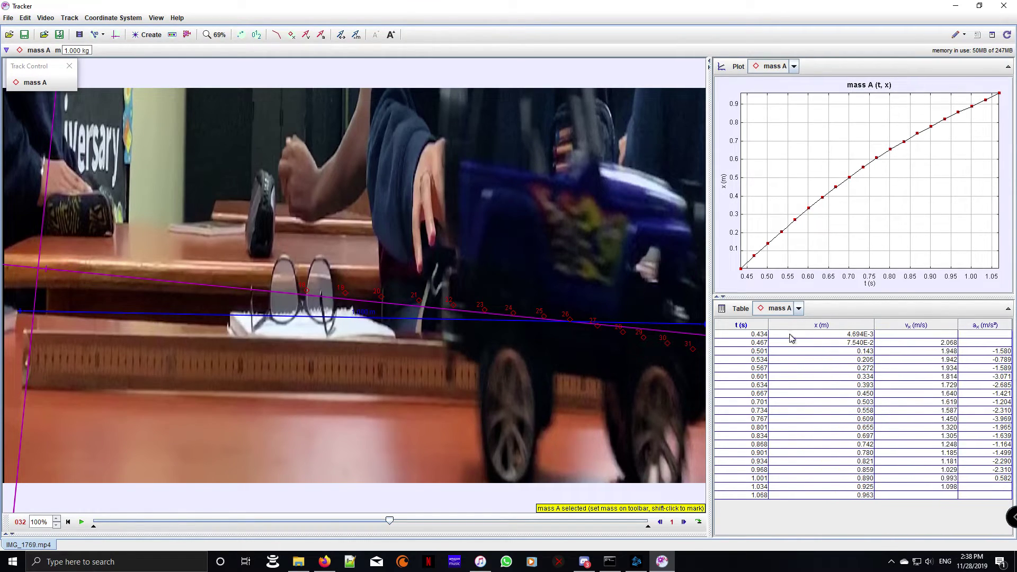
pyautogui.moveTo(767, 328); pyautogui.dragTo(808, 327)
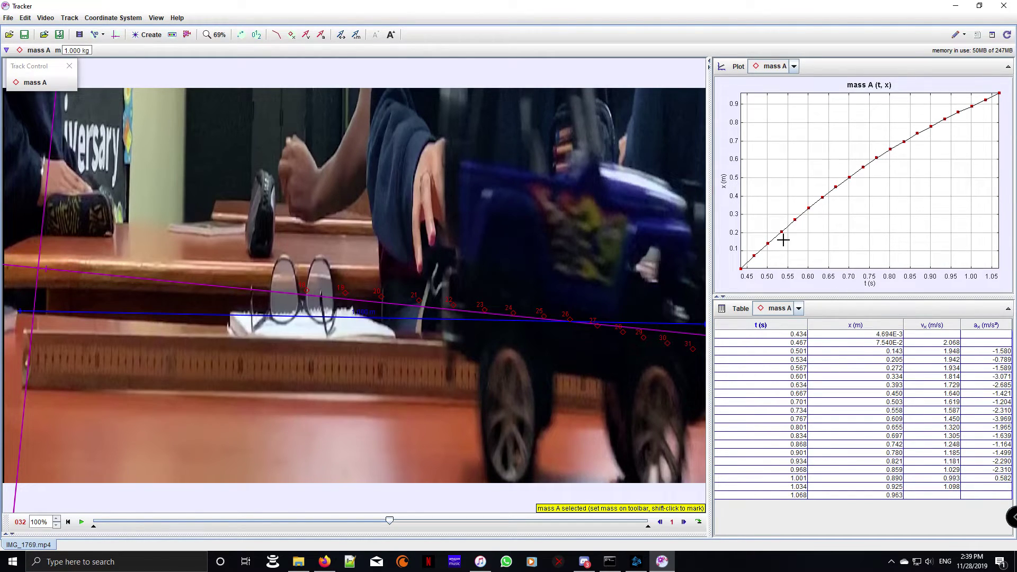
# - Plot the velocity x-component of the truck against time to examine its trend
pyautogui.click(724, 189)
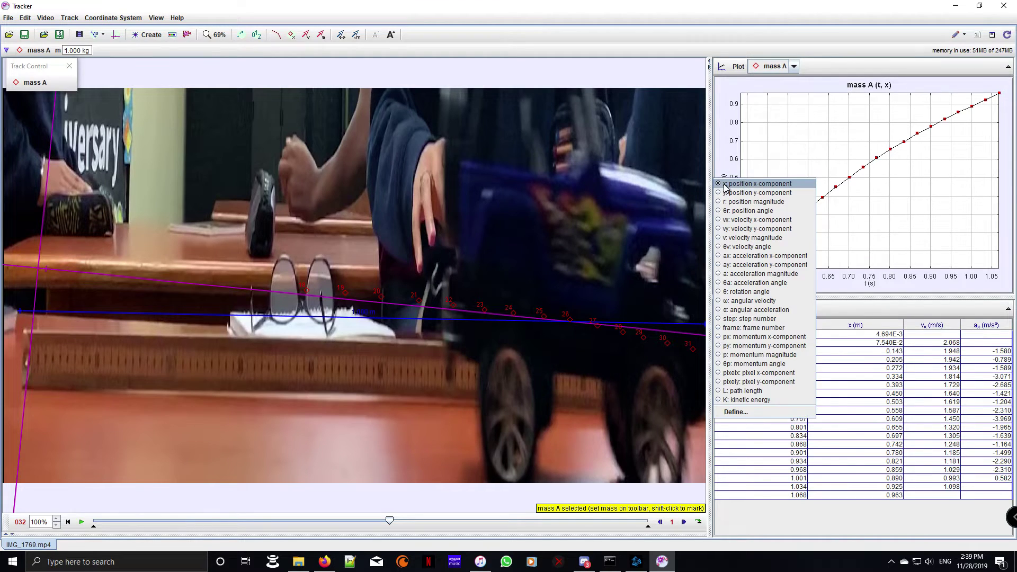
pyautogui.click(732, 220)
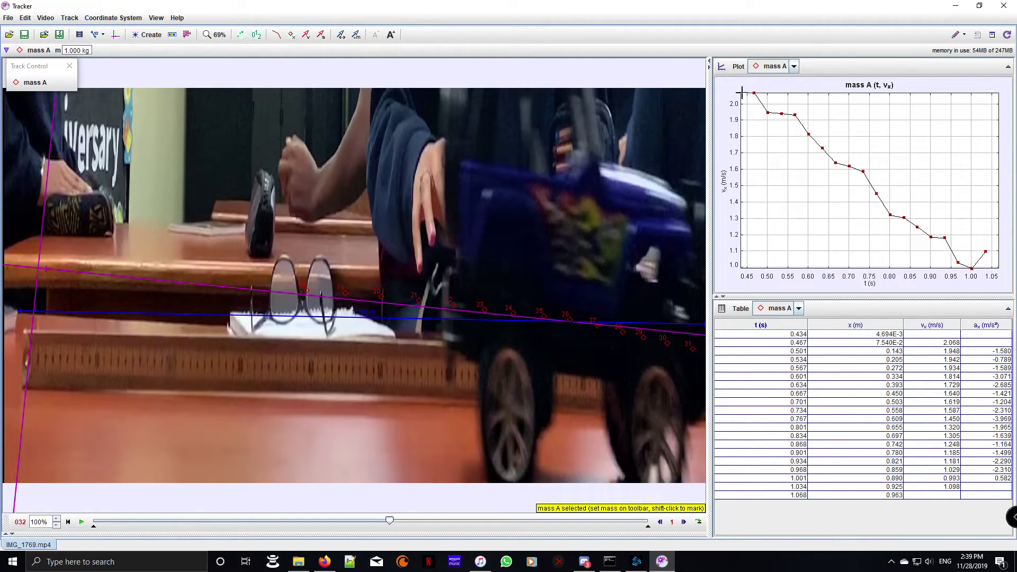
pyautogui.moveTo(715, 93)
# - Plot the truck's acceleration against time, first as magnitude and finally as its x-component
pyautogui.click(723, 181)
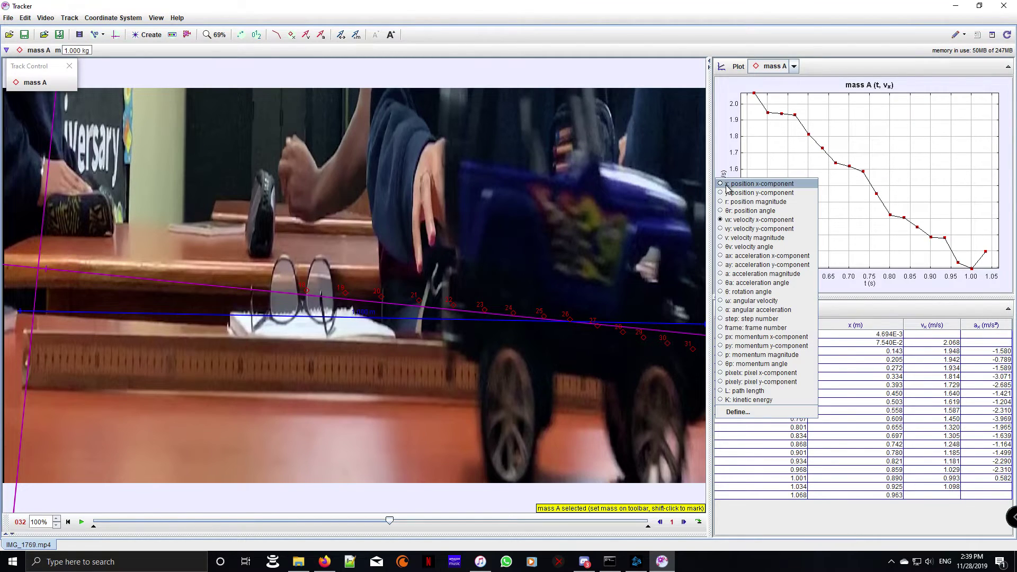
pyautogui.click(742, 274)
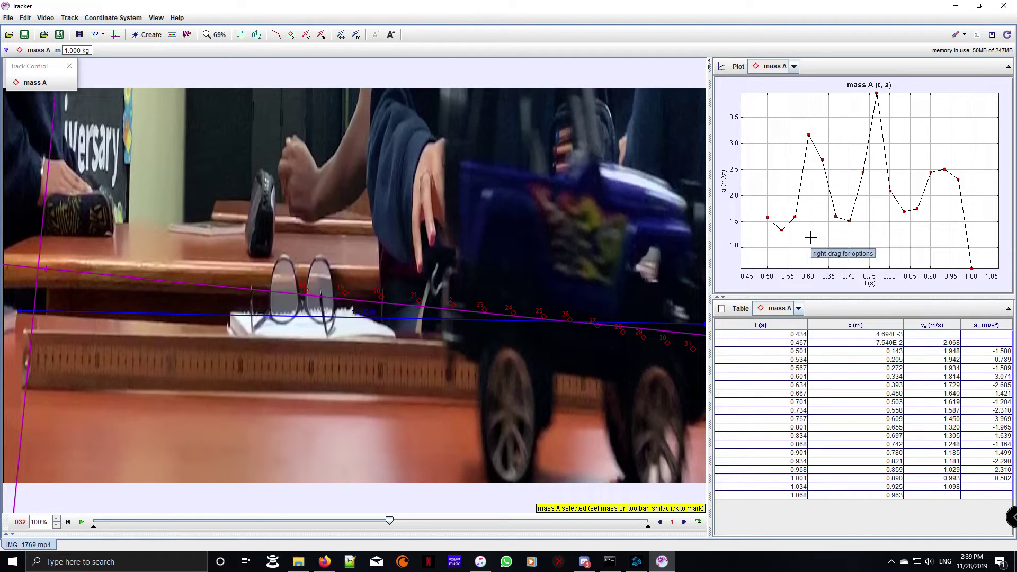
pyautogui.click(723, 180)
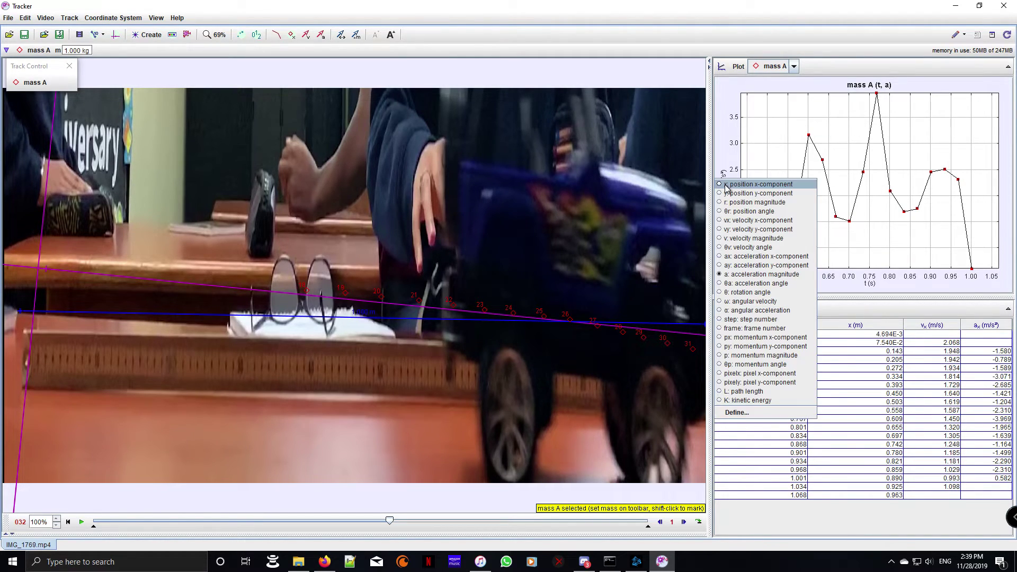
pyautogui.click(734, 256)
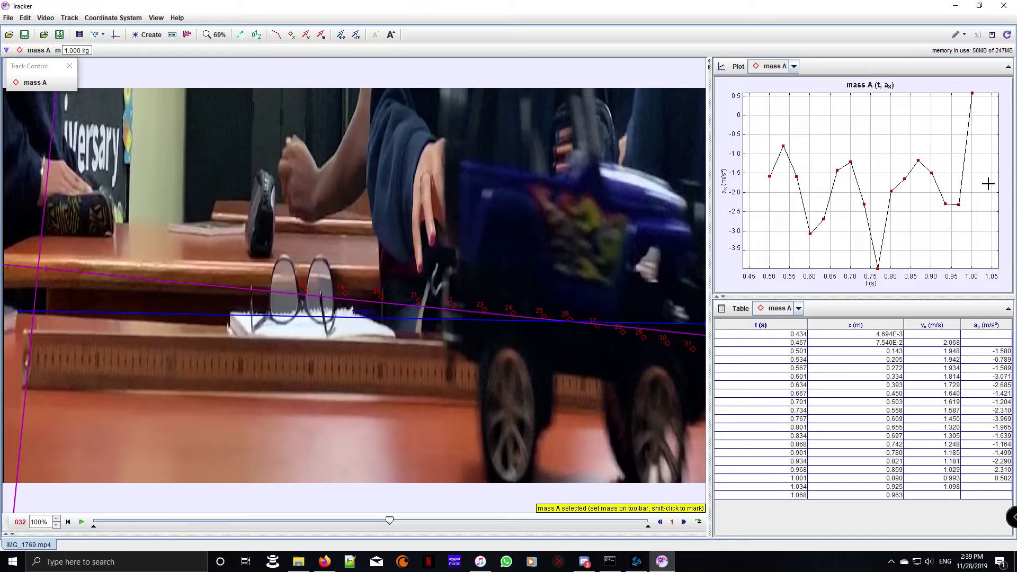
# - Review the velocity x-component plot again and return the vertical axis to the position x-component
pyautogui.click(724, 183)
pyautogui.click(735, 222)
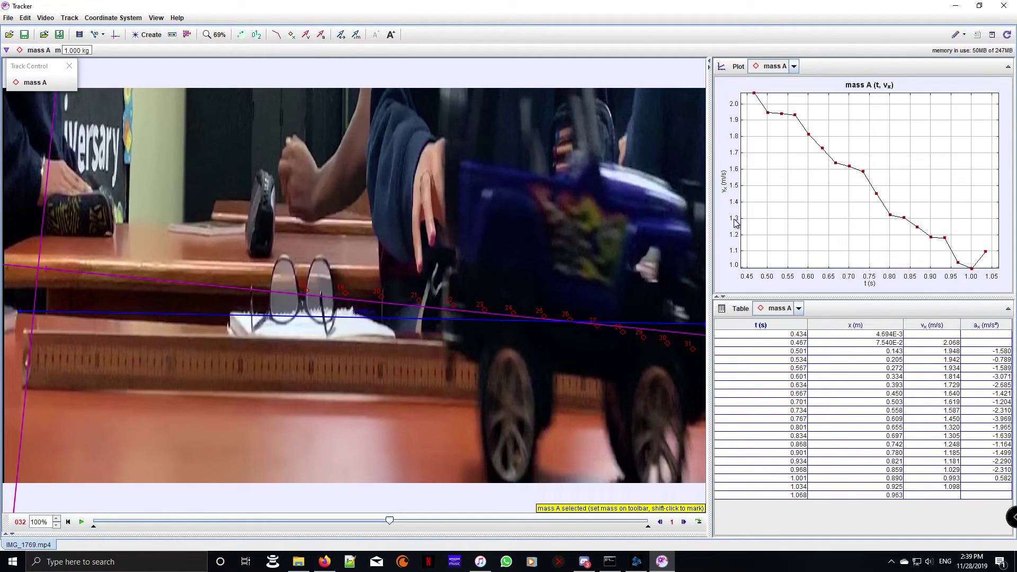
pyautogui.click(723, 179)
pyautogui.click(729, 183)
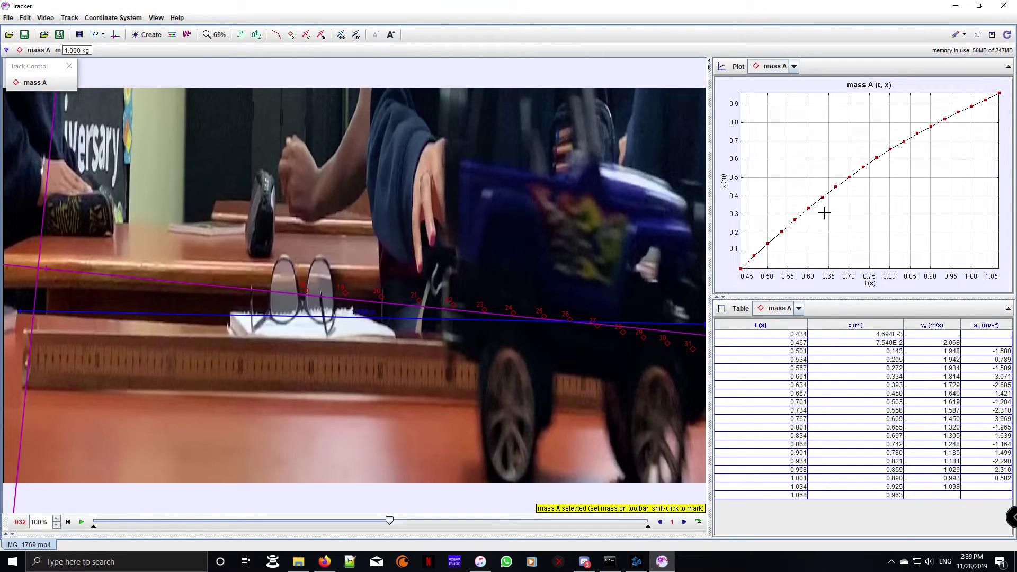
# - Analyze the position-time plot in the Data Tool and apply a Parabola curve fit to the data
pyautogui.rightClick(875, 188)
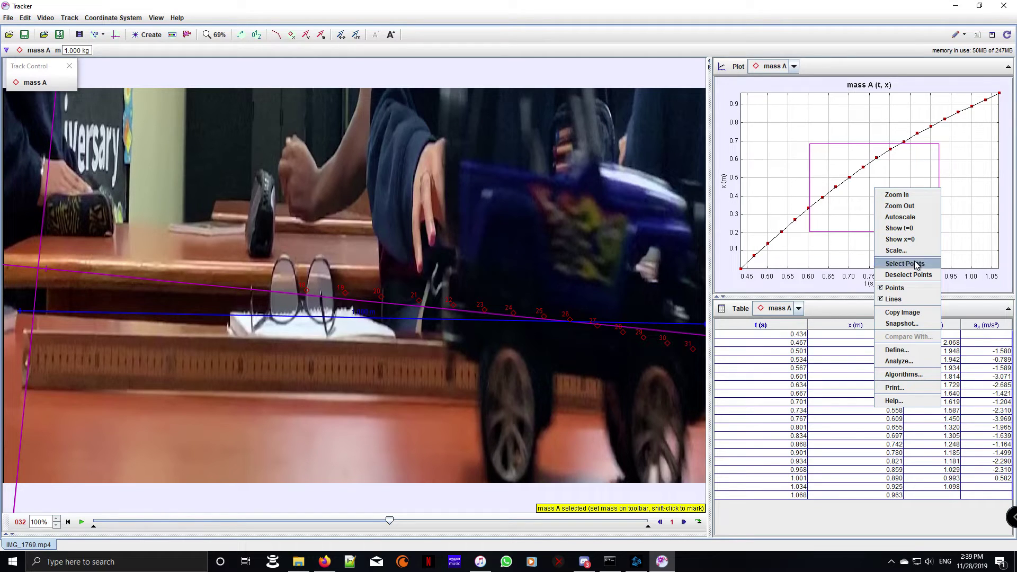
pyautogui.click(908, 362)
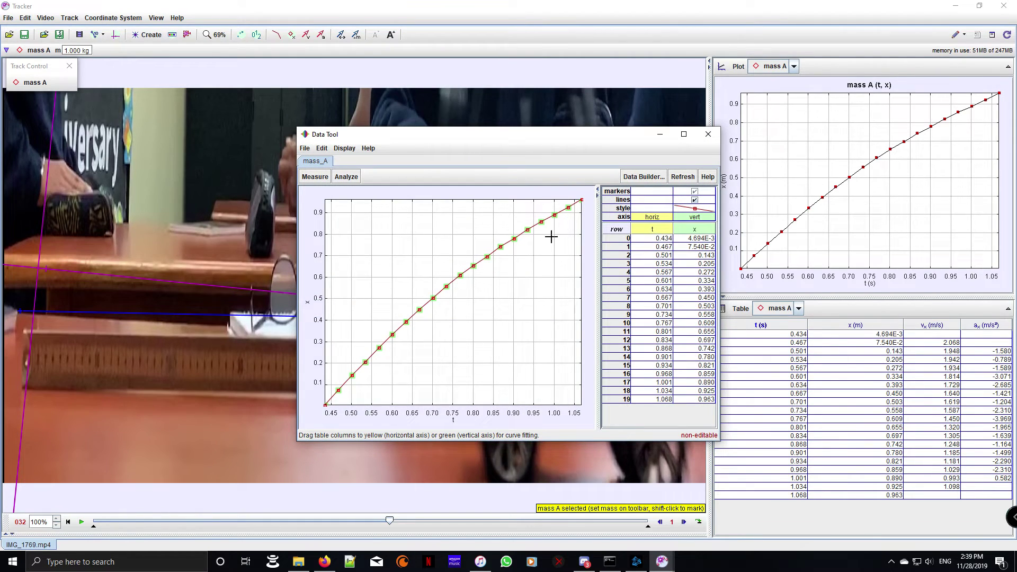
pyautogui.click(353, 182)
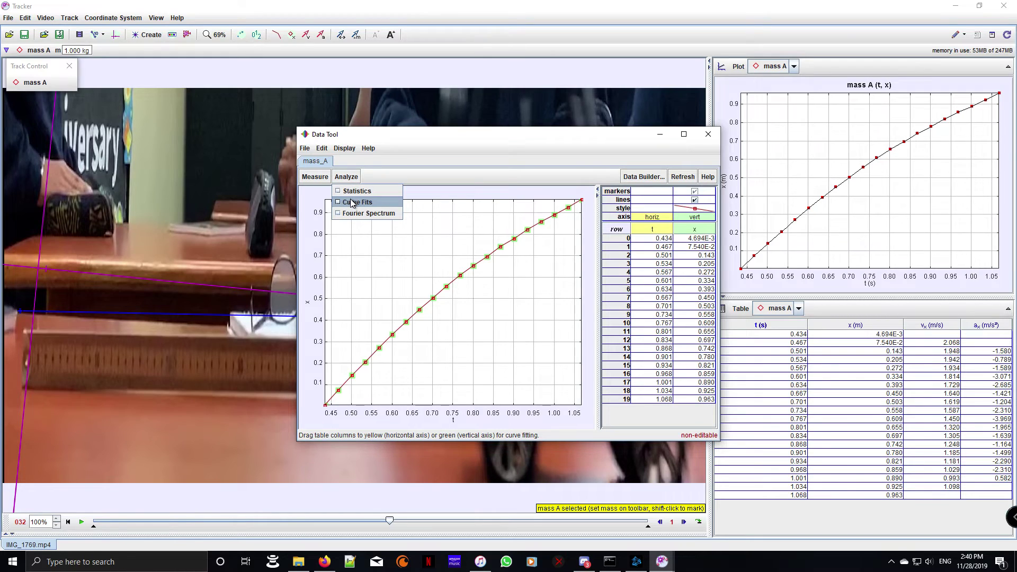
pyautogui.click(352, 202)
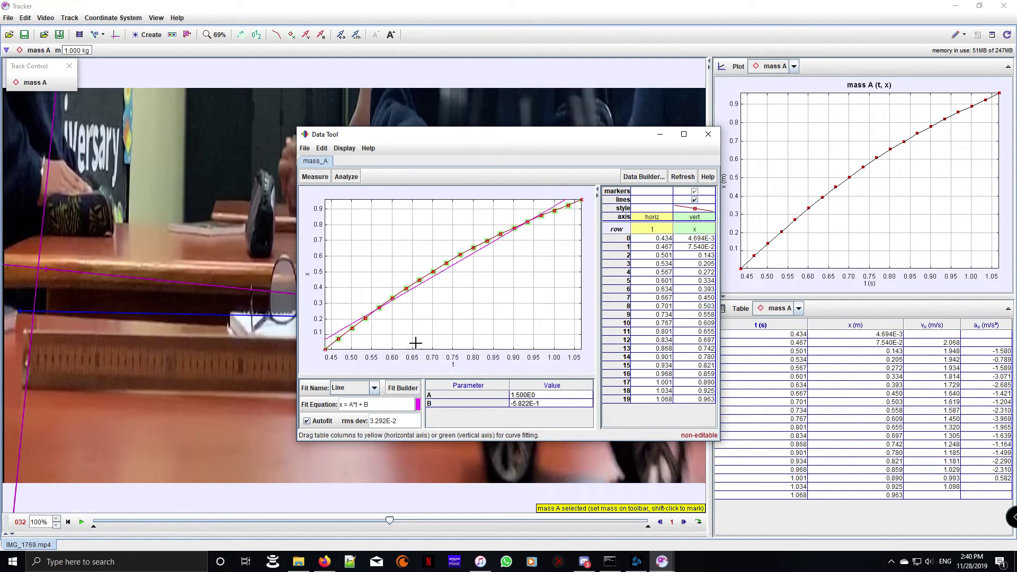
pyautogui.click(374, 391)
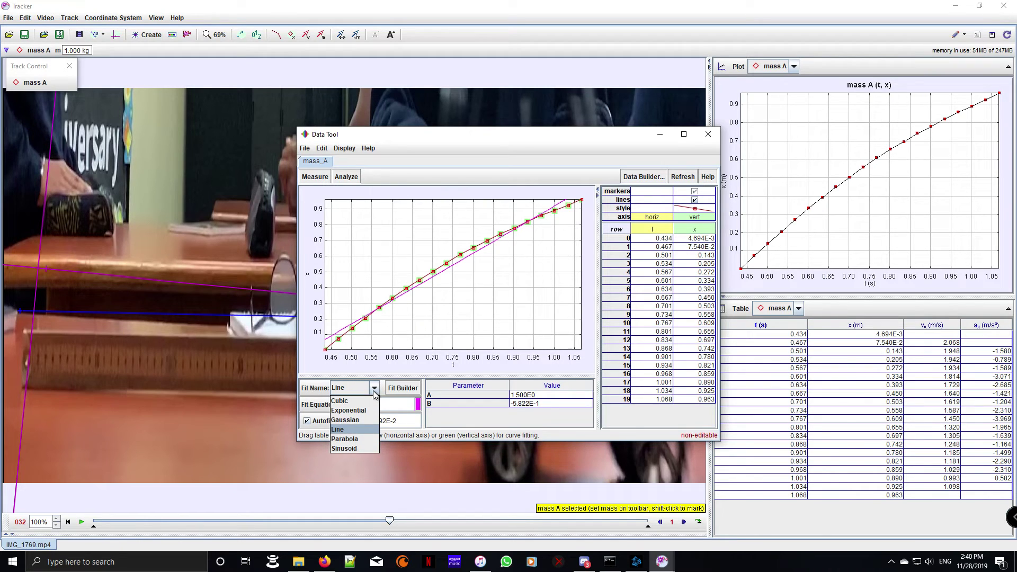
pyautogui.click(363, 440)
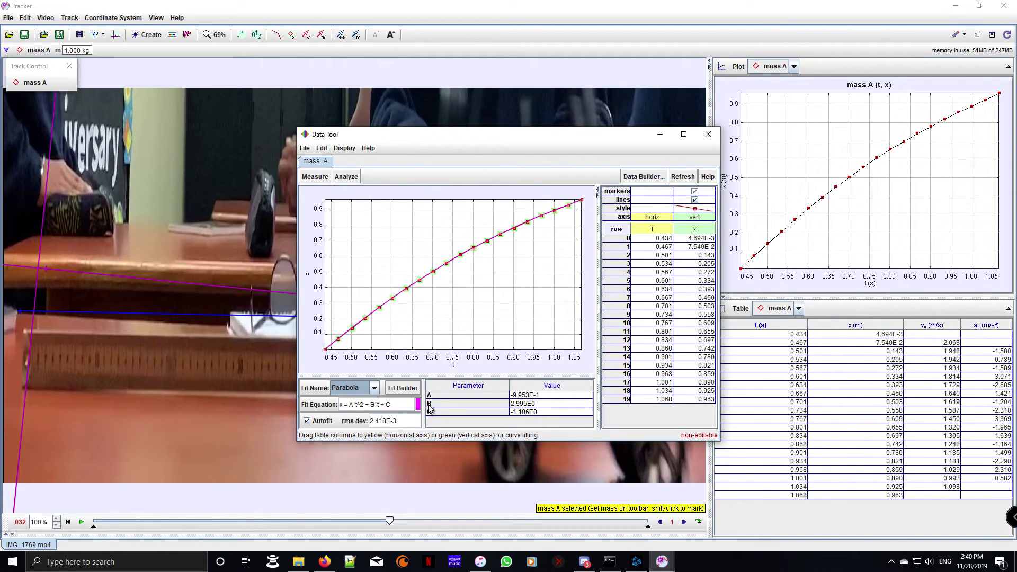